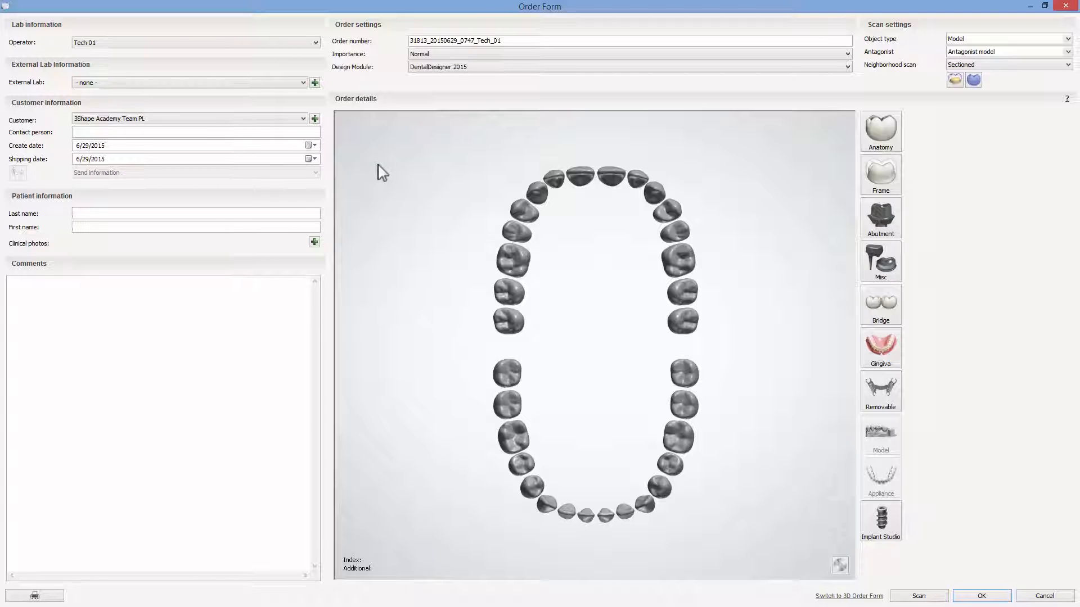
# Select upper tooth 16, add a splint appliance for the upper arch, and keep Zirkon as its material
pyautogui.click(513, 263)
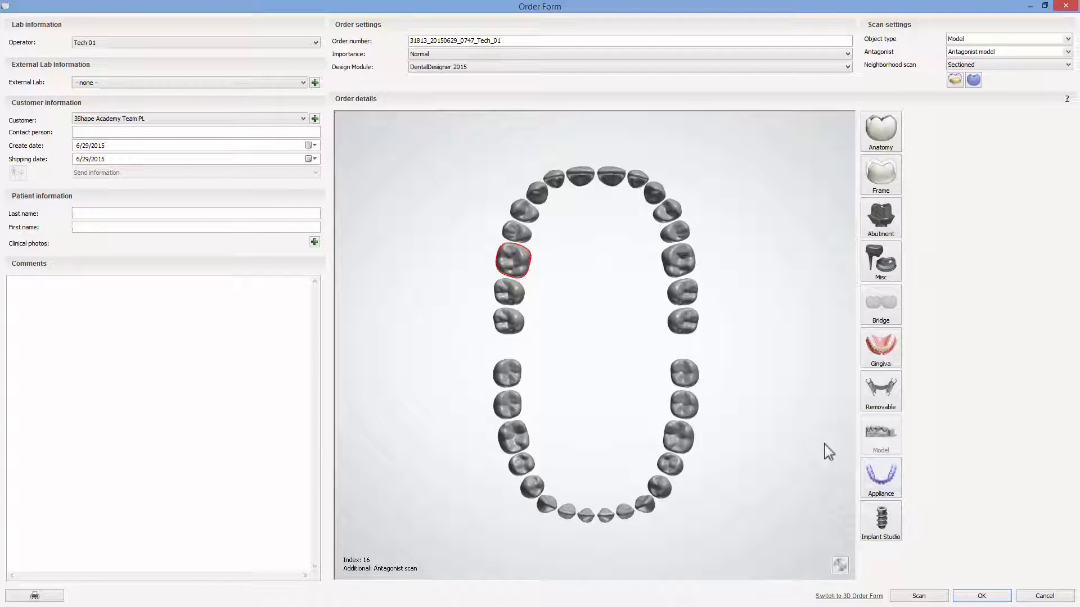
pyautogui.click(880, 478)
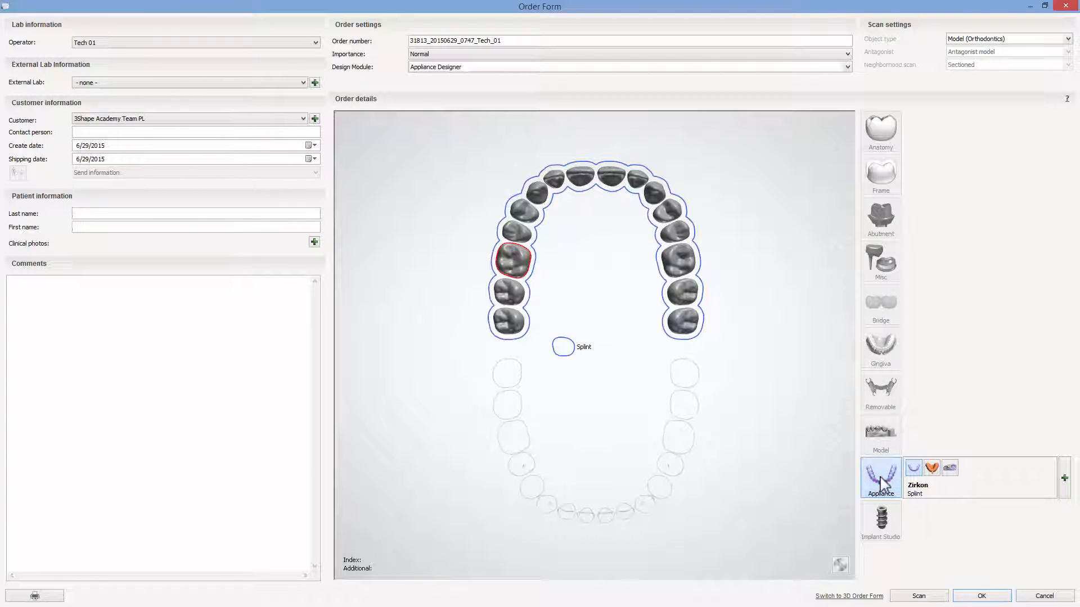
pyautogui.click(1065, 478)
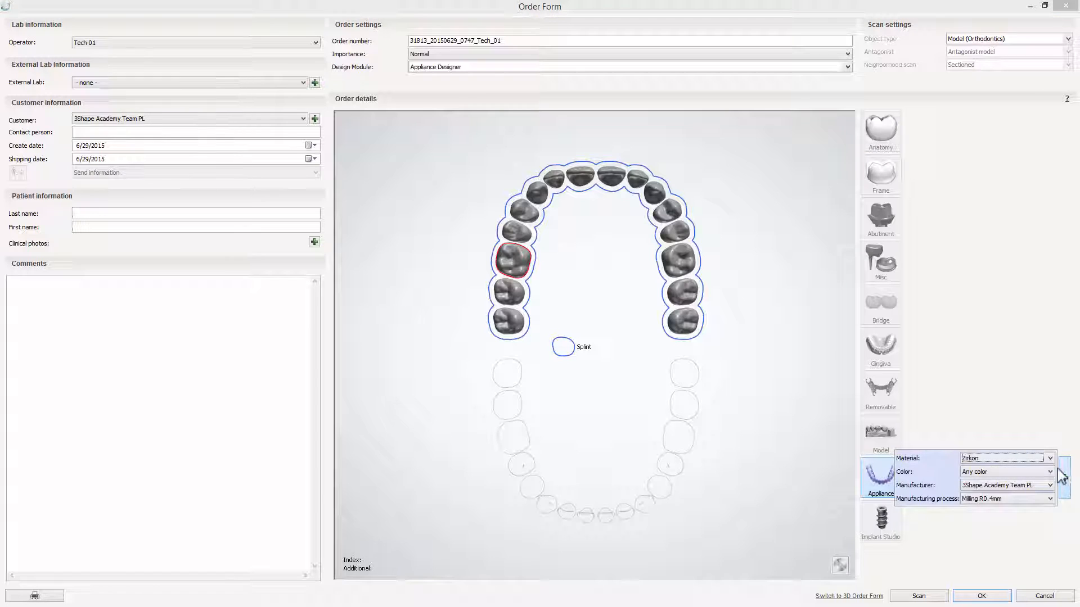
pyautogui.click(1049, 458)
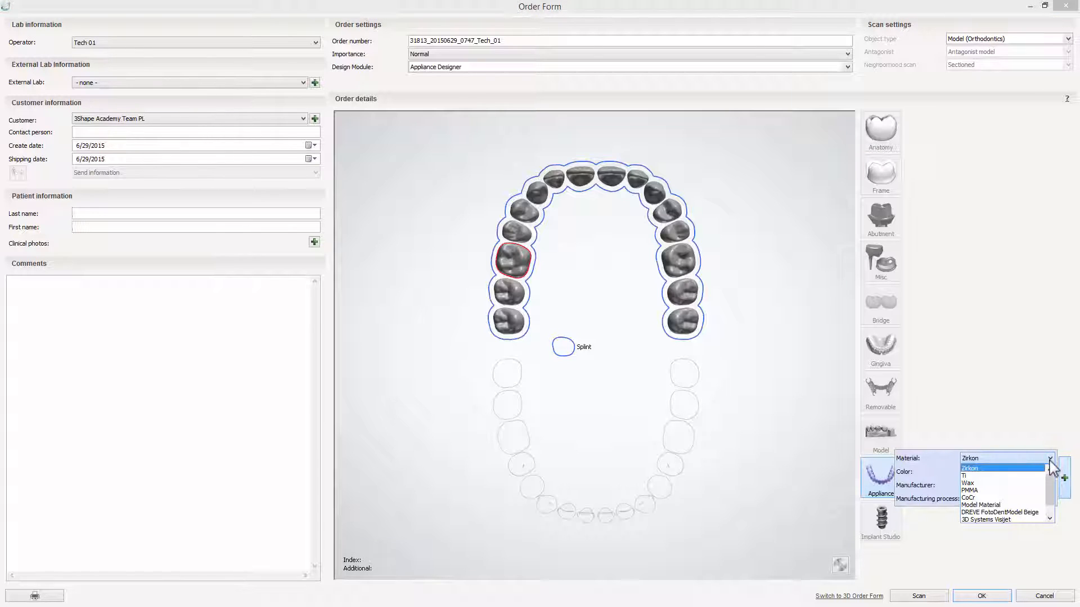
pyautogui.click(1022, 490)
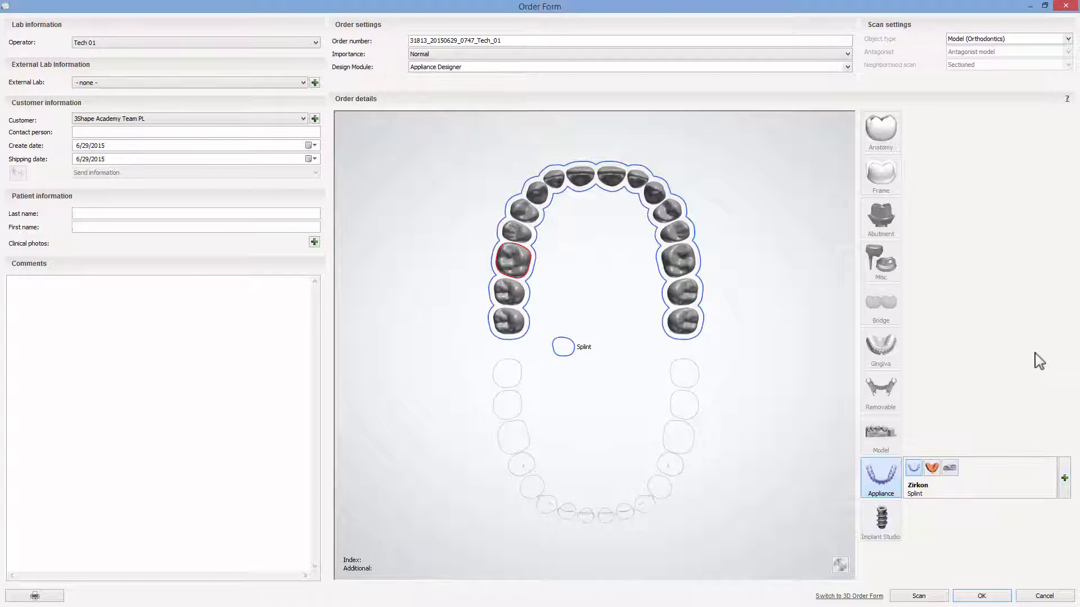
# Set the scan object type to Digital impression and accept the order form
pyautogui.click(1068, 38)
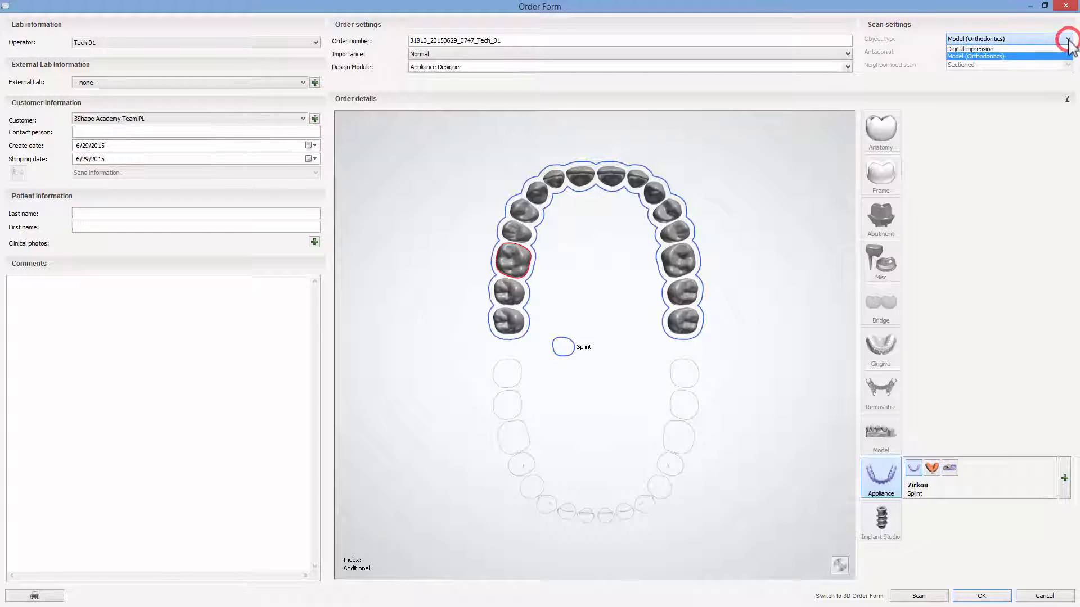
pyautogui.click(1036, 49)
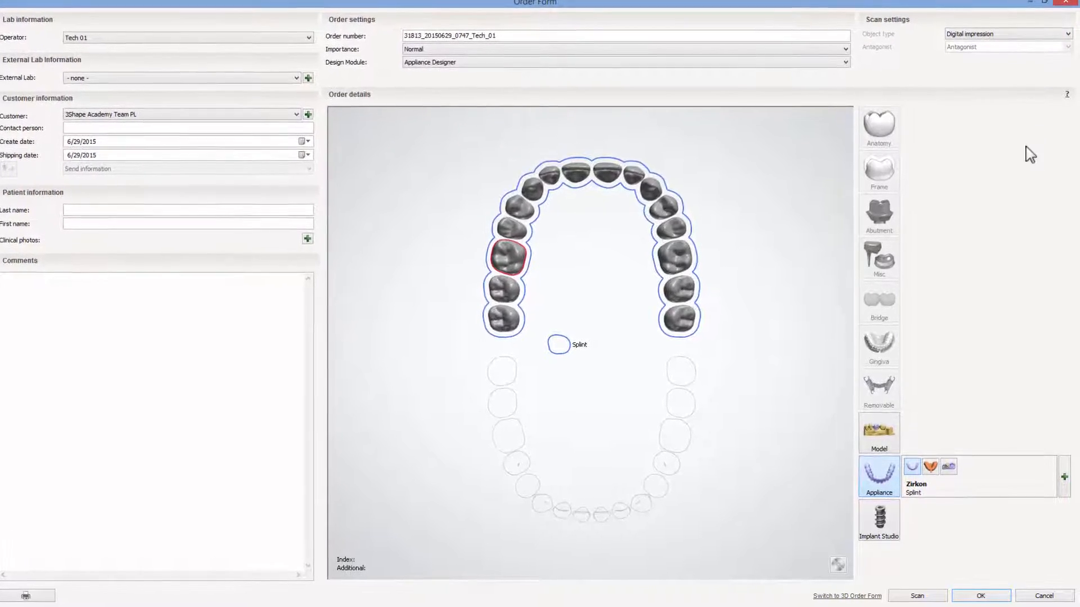
pyautogui.click(977, 596)
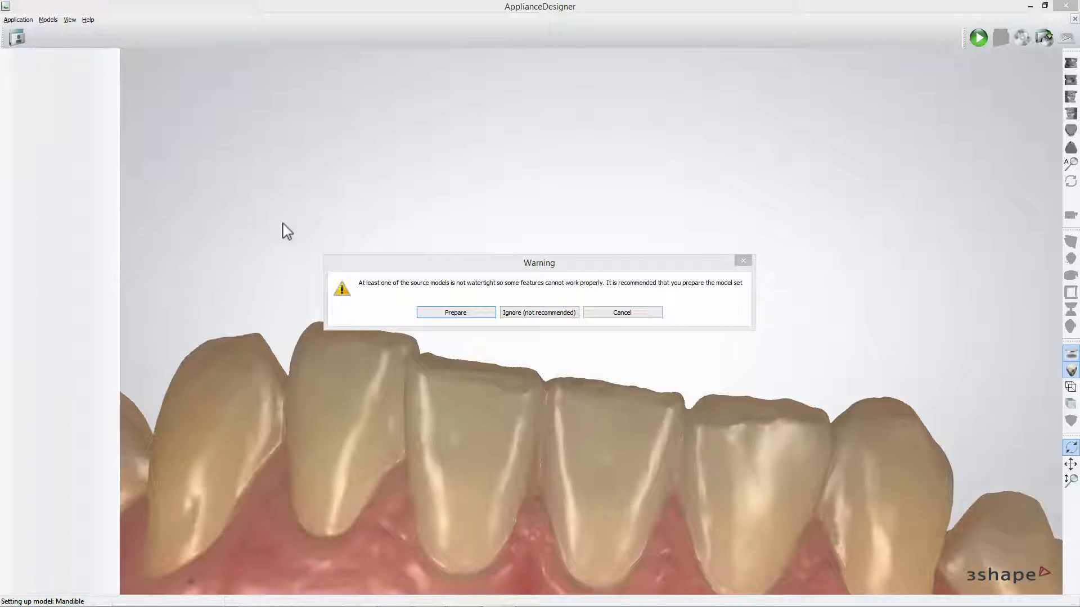
# Prepare the model set and align the upper jaw with occlusion landmarks 16, 11-21 and 26 and a midline sagittal plane
pyautogui.click(457, 313)
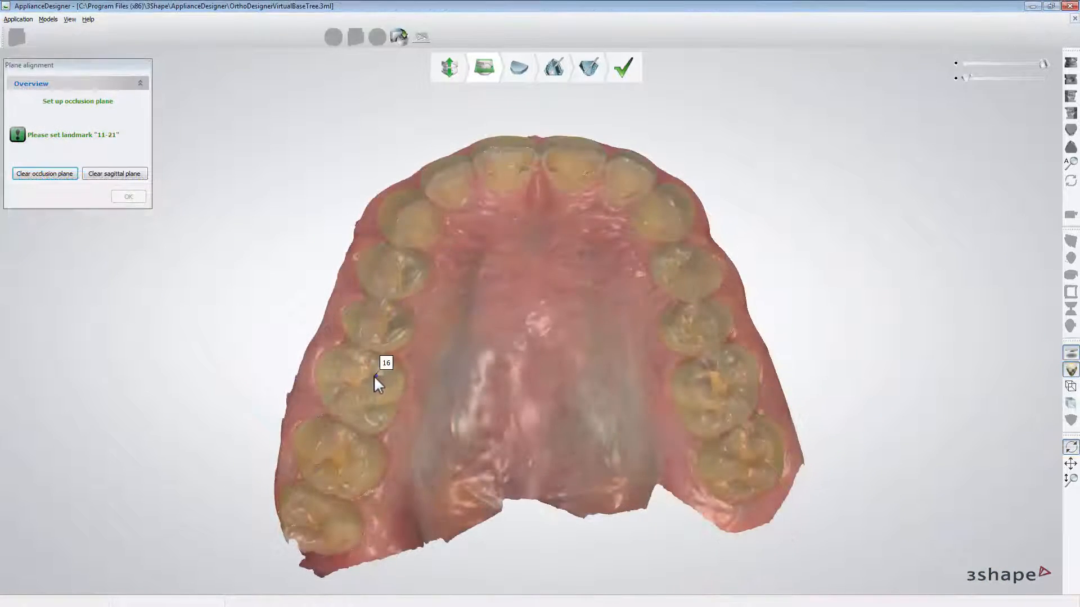
pyautogui.click(540, 159)
pyautogui.click(697, 376)
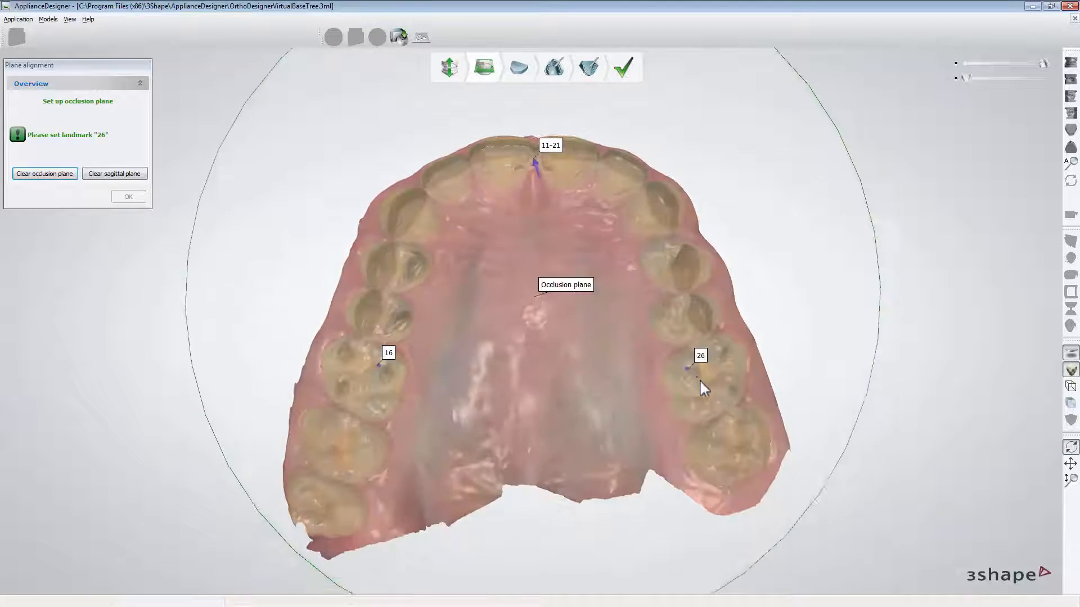
pyautogui.moveTo(521, 167); pyautogui.dragTo(516, 565)
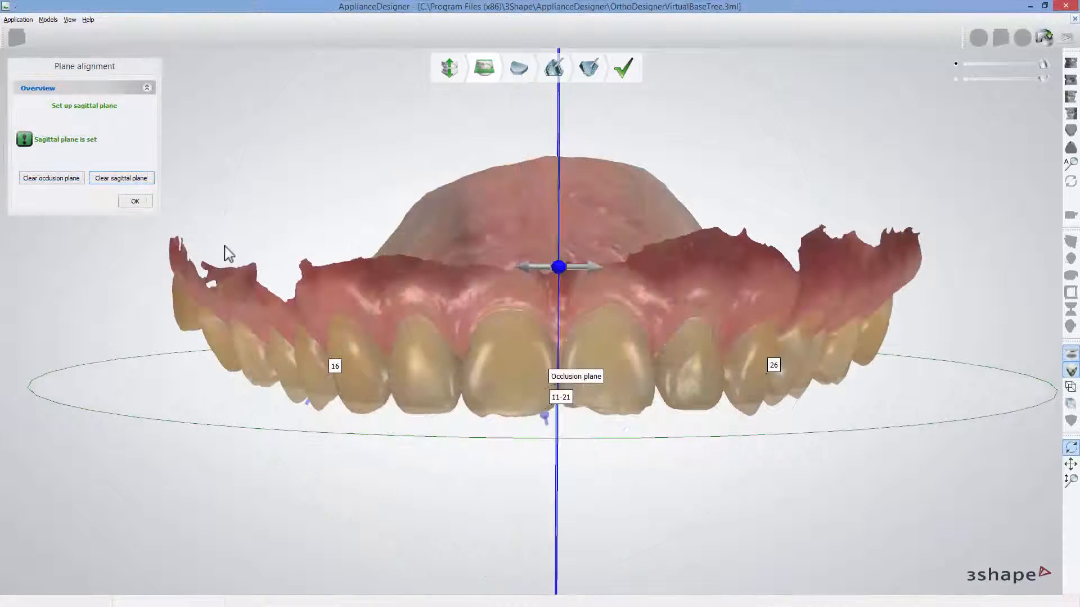
pyautogui.click(135, 202)
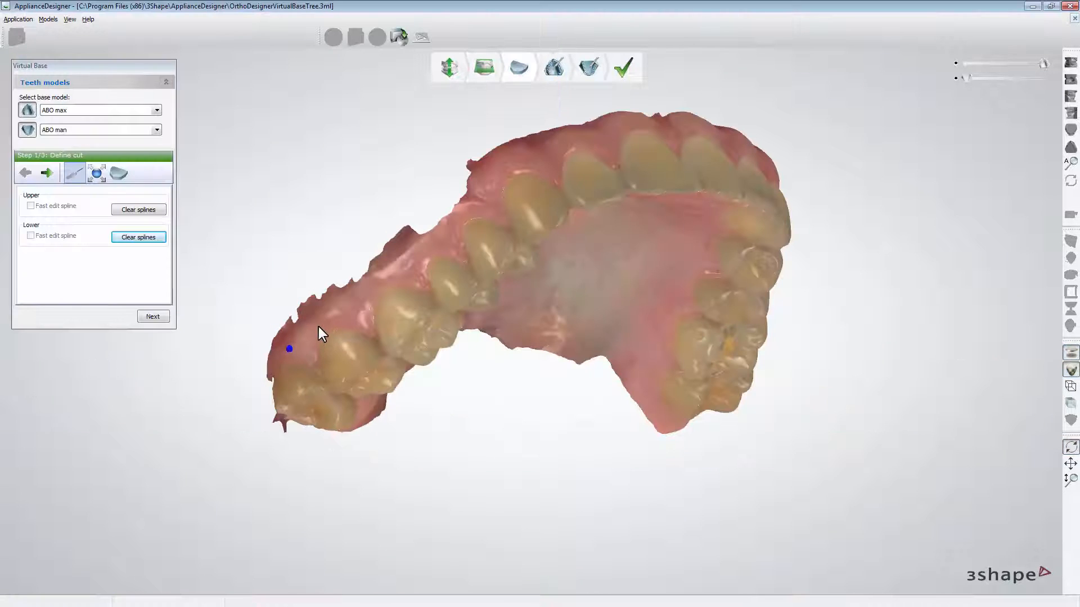
# Draw the cut splines along the gingiva around the upper and lower arches for the virtual base
pyautogui.click(318, 324)
pyautogui.click(350, 303)
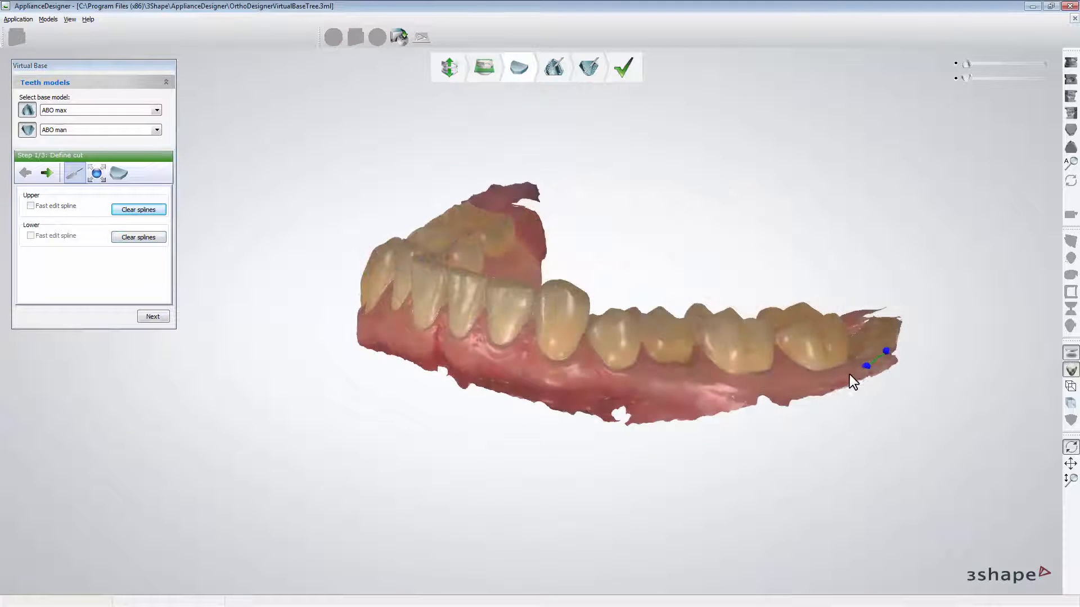
pyautogui.click(842, 378)
pyautogui.click(797, 385)
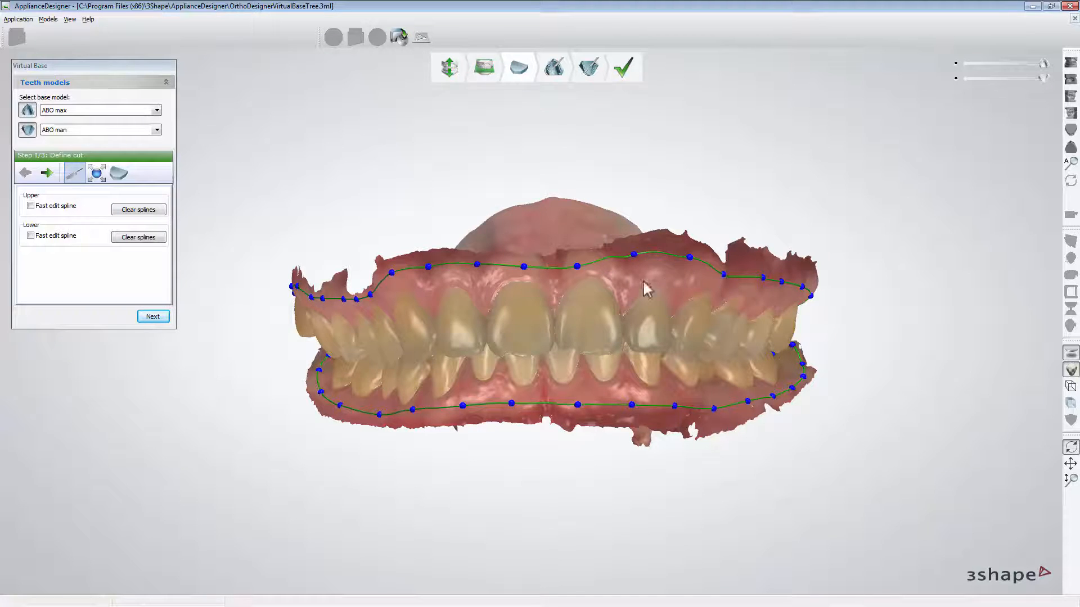
pyautogui.click(154, 318)
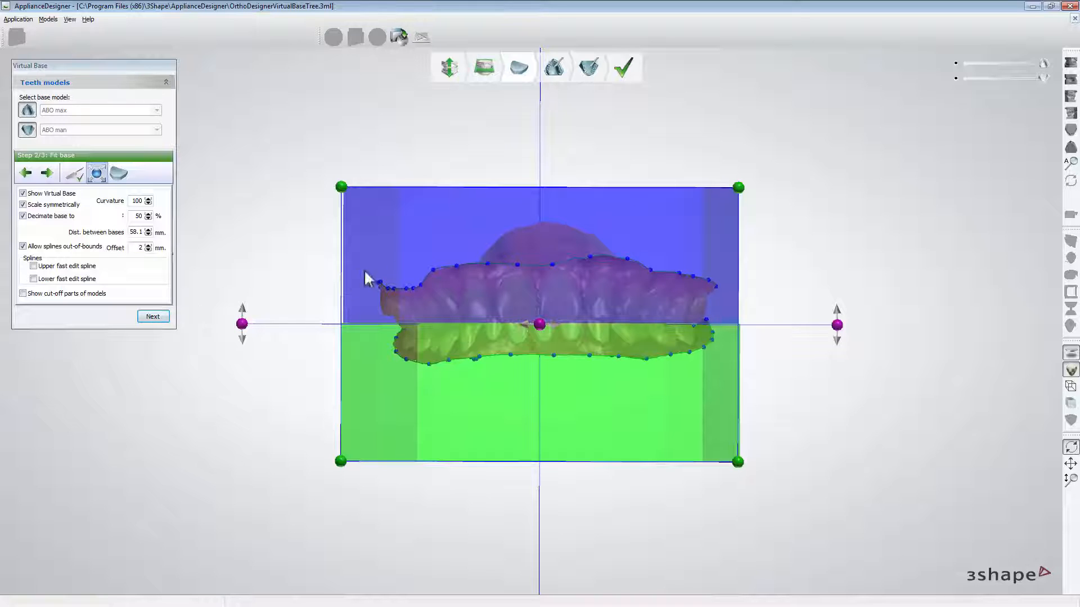
# Fit the ABO base box around both arches and create the virtual bases
pyautogui.moveTo(739, 187)
pyautogui.mouseDown()
pyautogui.moveTo(751, 177)
pyautogui.moveTo(738, 190)
pyautogui.mouseUp()
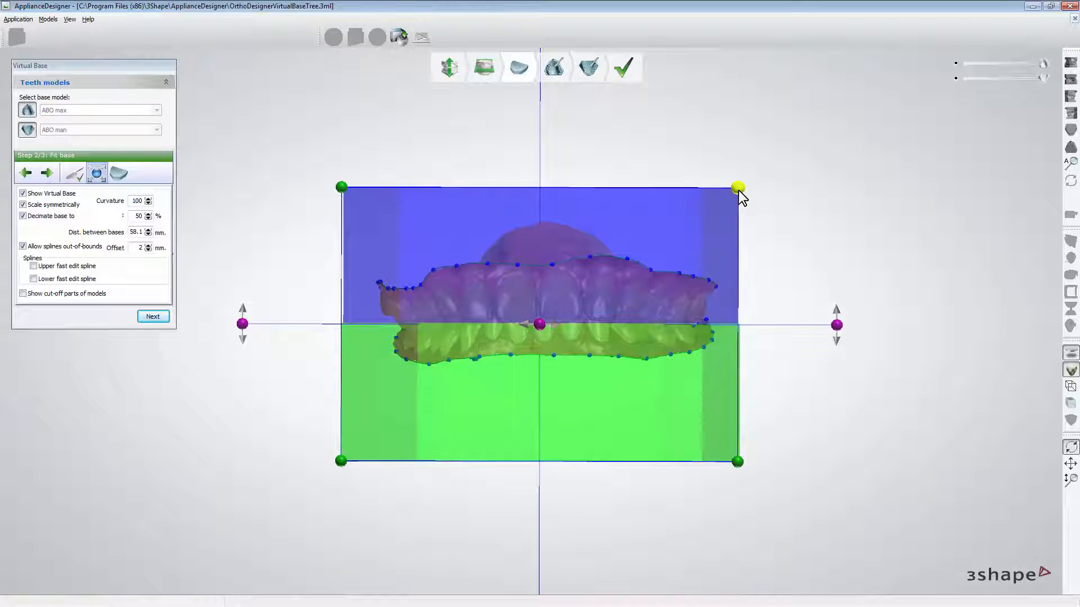
pyautogui.moveTo(738, 191); pyautogui.dragTo(737, 191)
pyautogui.click(154, 316)
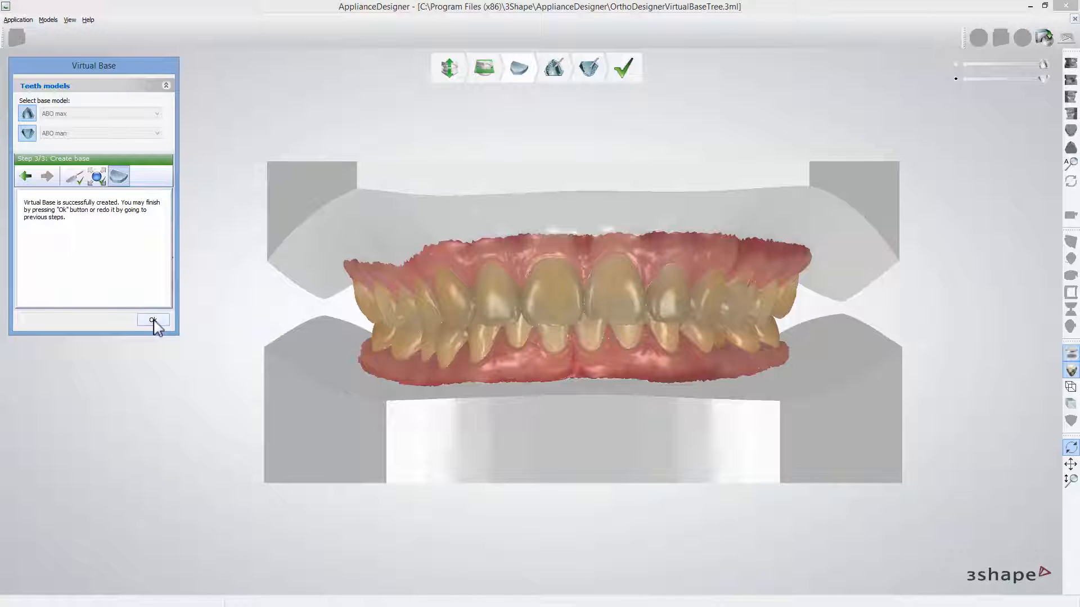
pyautogui.click(153, 320)
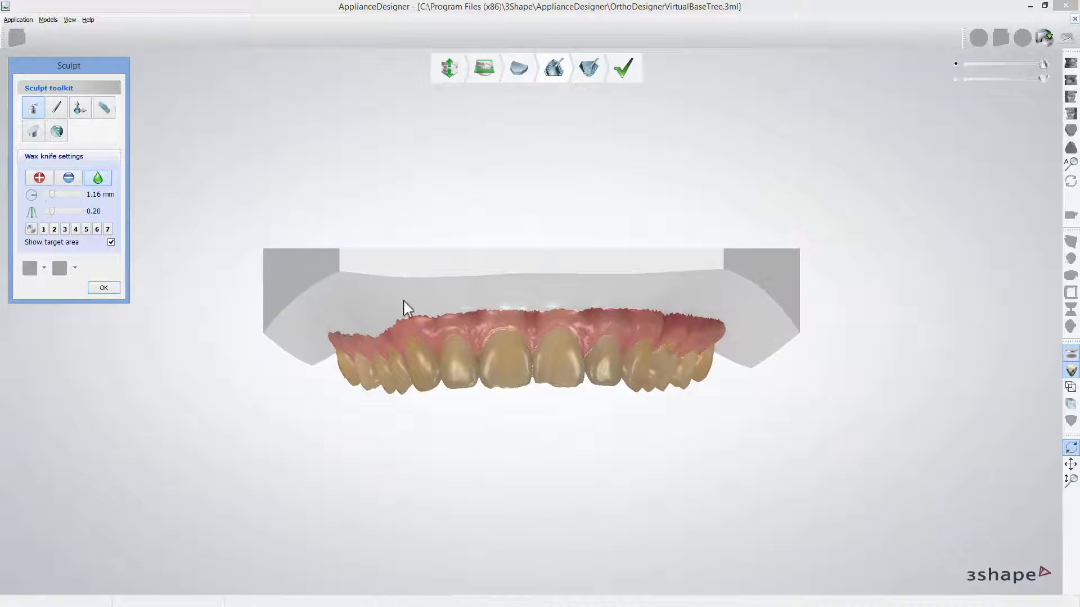
# Smooth the edge between the upper gingiva and base with the wax knife, and finish the model preparation
pyautogui.moveTo(444, 312); pyautogui.dragTo(481, 309)
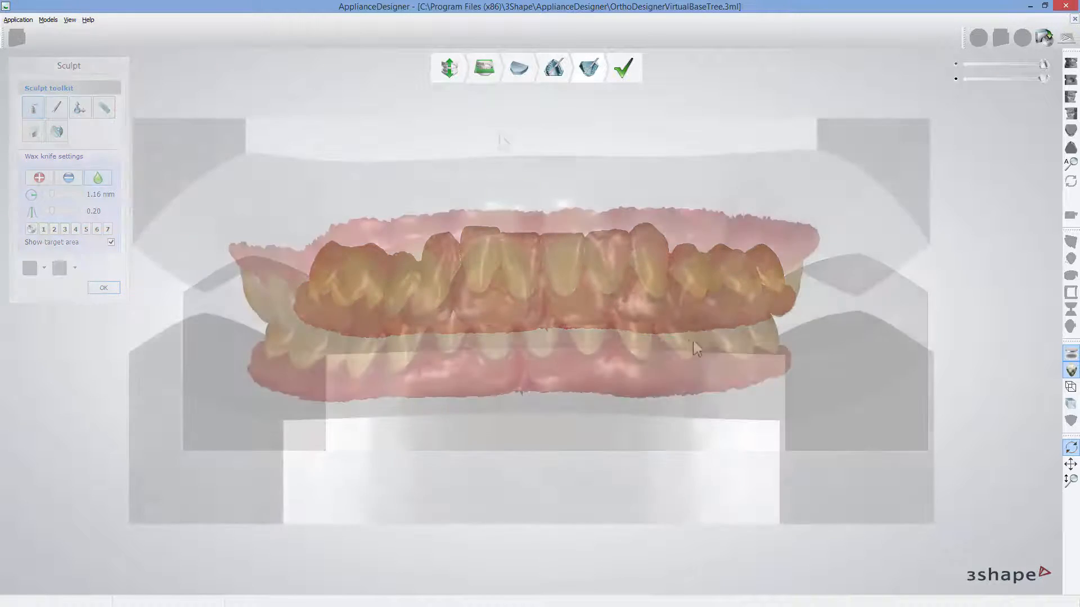
pyautogui.click(624, 70)
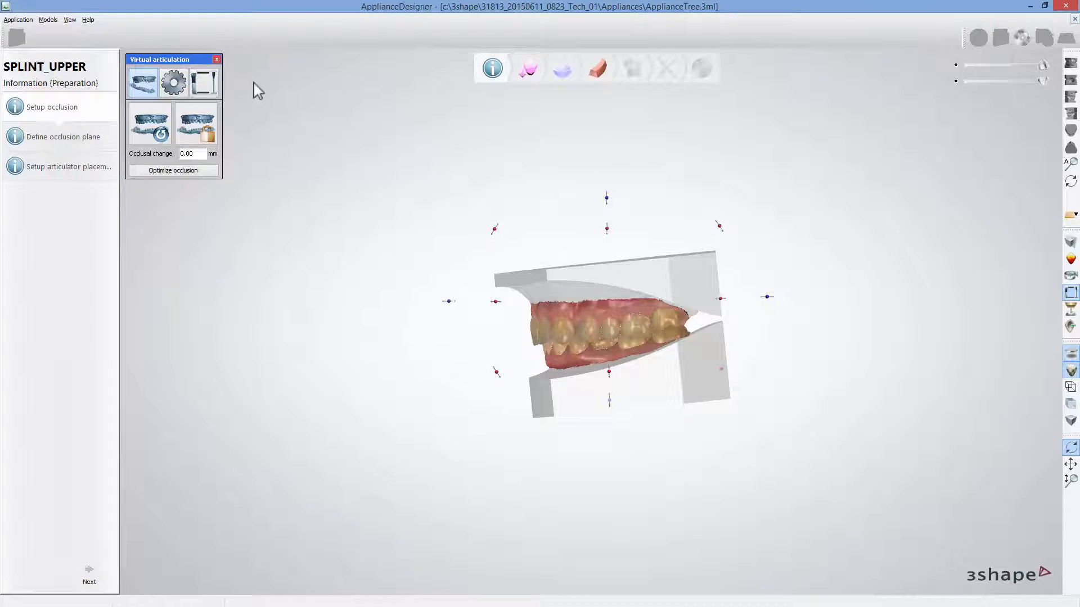
# Open the bite in the virtual articulator by setting the opening to 5.00 mm
pyautogui.click(203, 84)
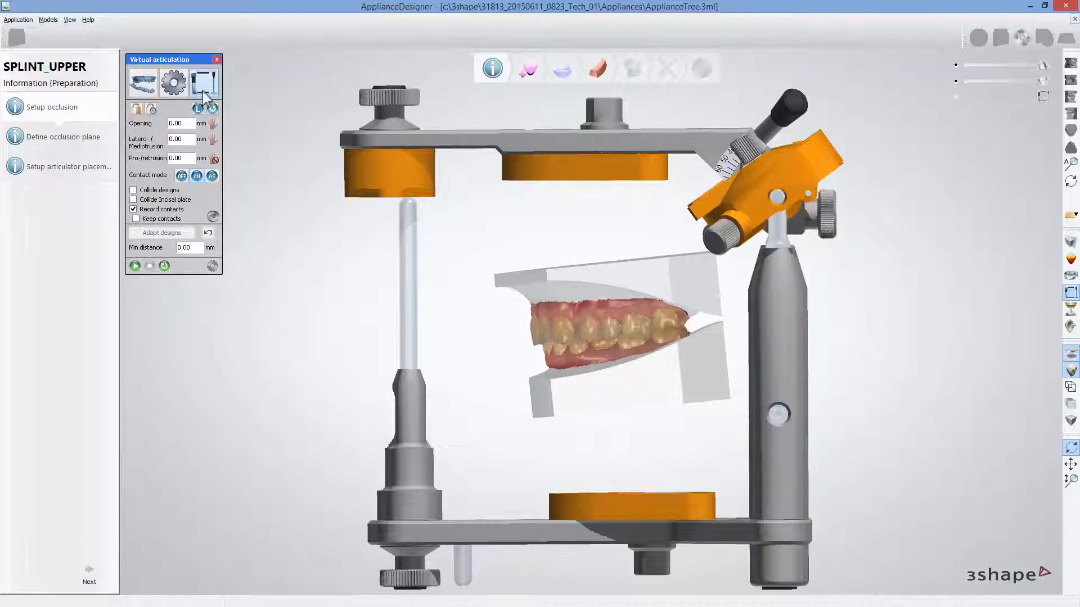
pyautogui.click(190, 121)
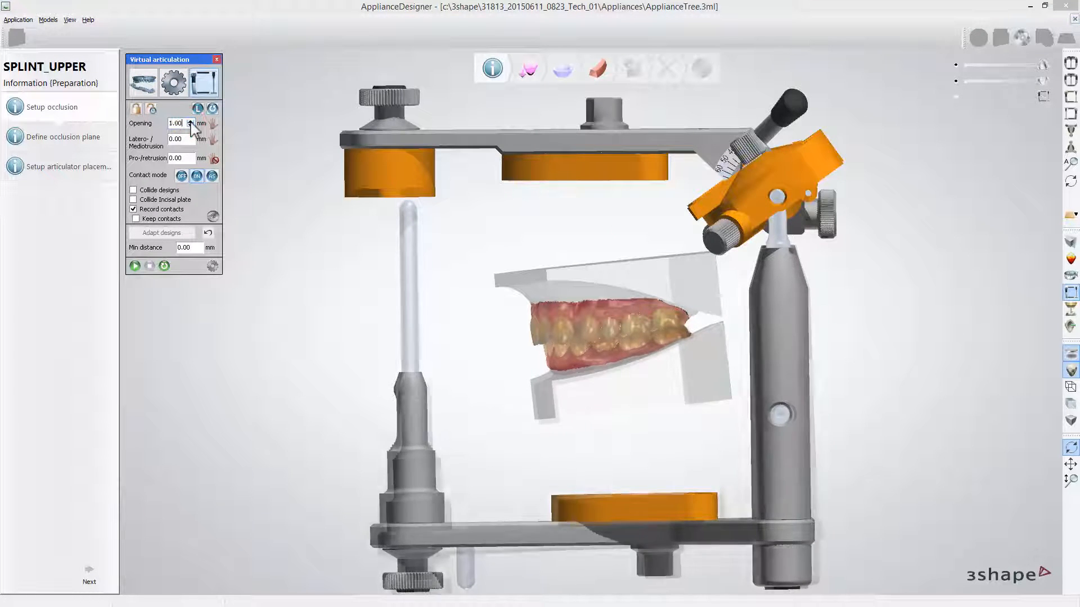
pyautogui.click(190, 121)
pyautogui.click(191, 121)
pyautogui.click(190, 122)
pyautogui.click(190, 121)
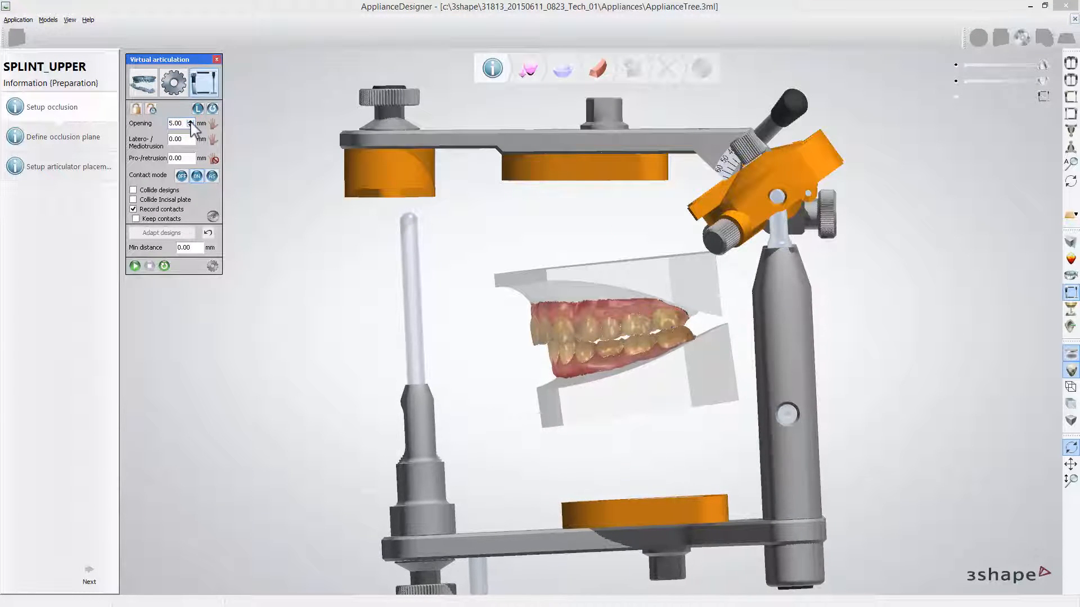
# Save the opened jaw position as the new static occlusion and proceed to the occlusion plane definition
pyautogui.click(144, 84)
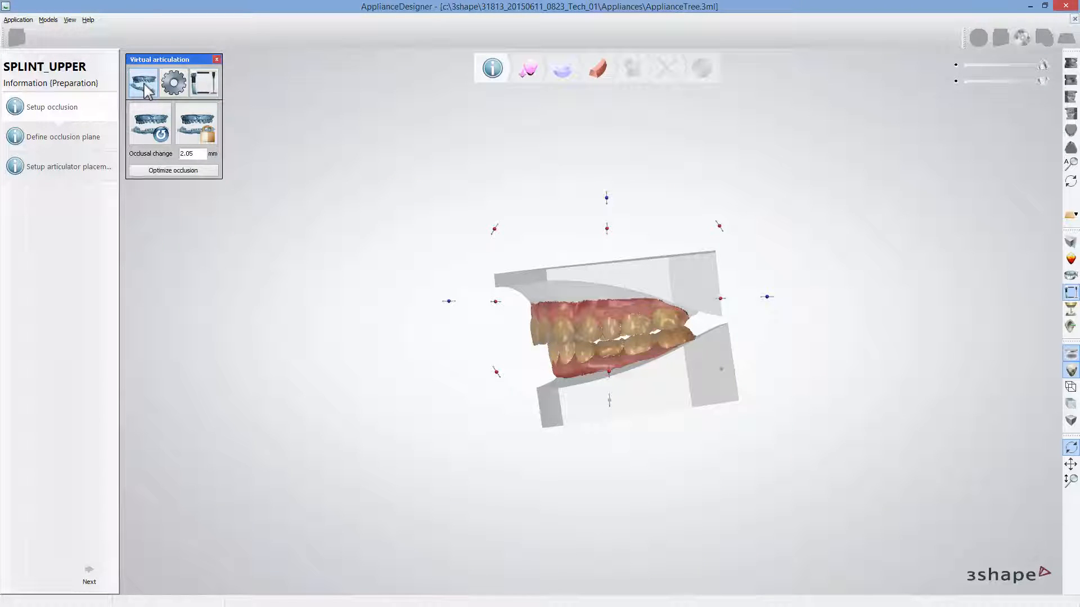
pyautogui.click(198, 127)
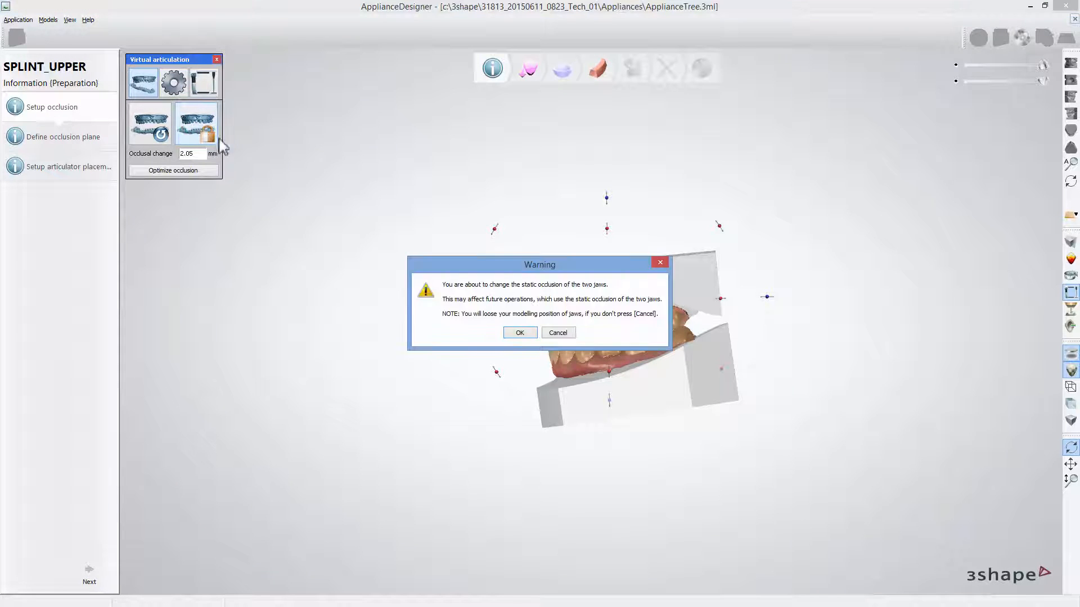
pyautogui.click(520, 333)
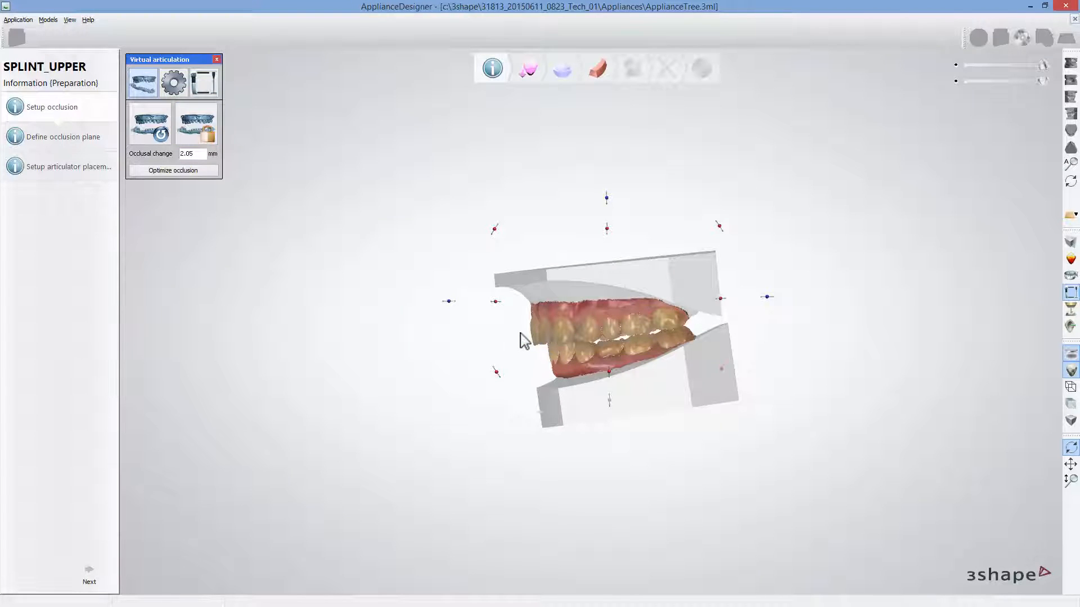
pyautogui.click(90, 579)
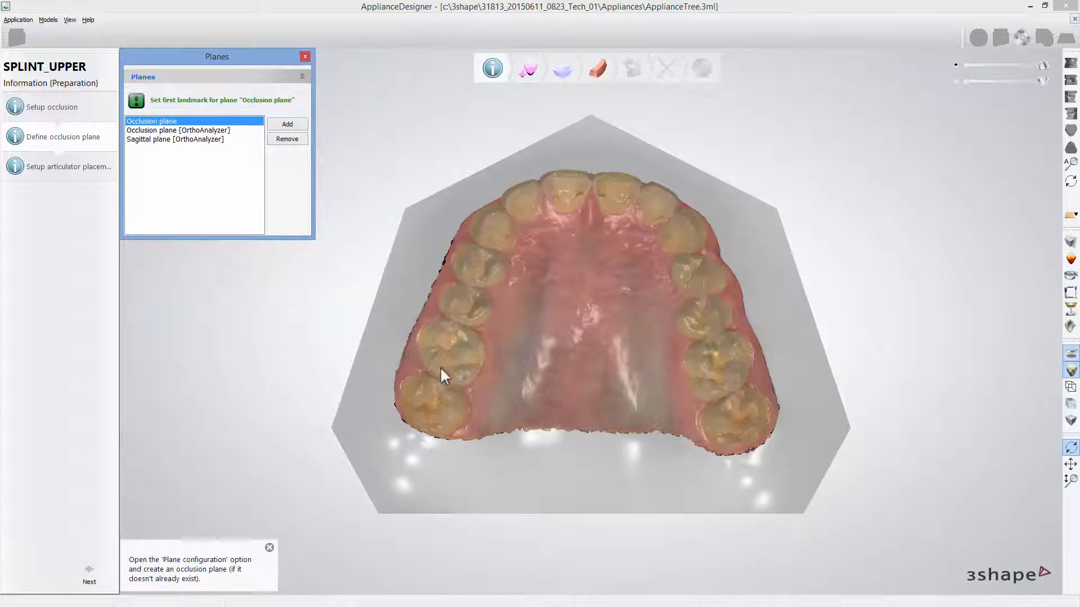
# Define the occlusion plane with three landmarks on the two upper first molars and a central incisor, and proceed to articulator placement
pyautogui.click(466, 353)
pyautogui.click(579, 176)
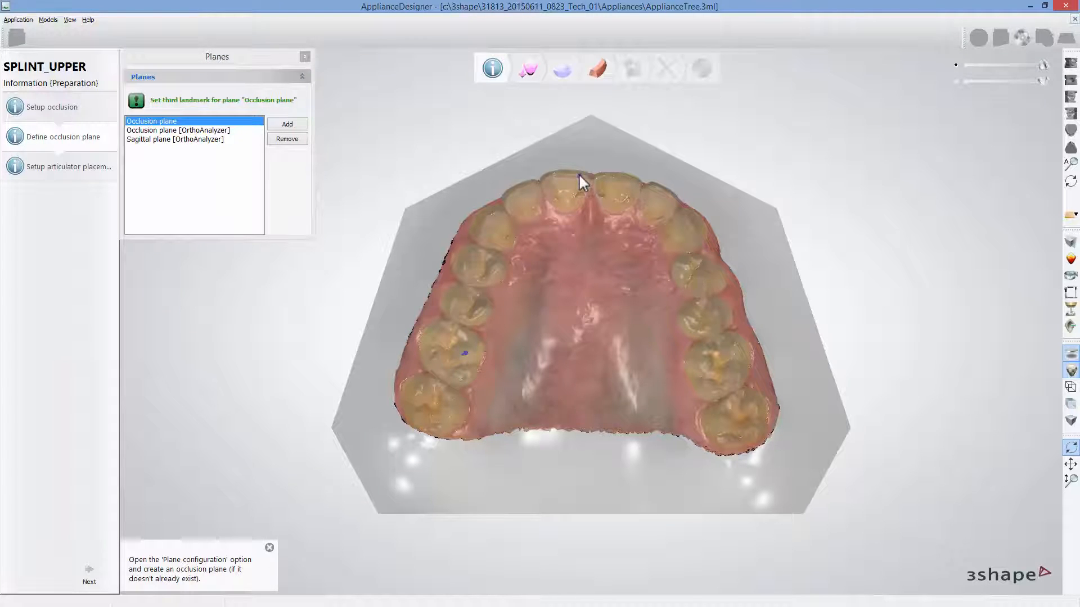
pyautogui.click(696, 363)
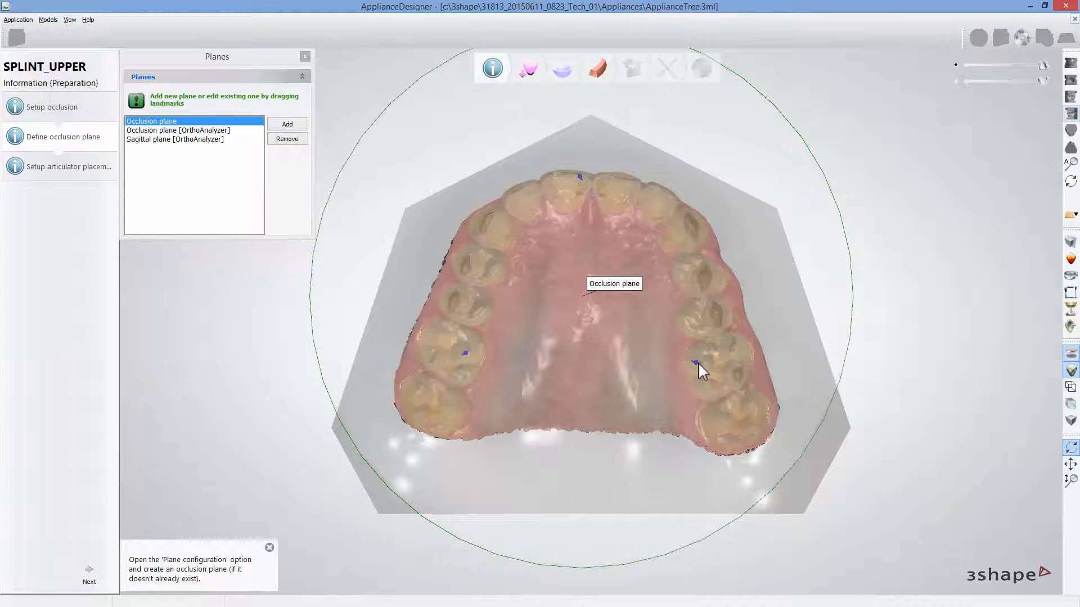
pyautogui.moveTo(697, 362); pyautogui.dragTo(697, 362, button='right')
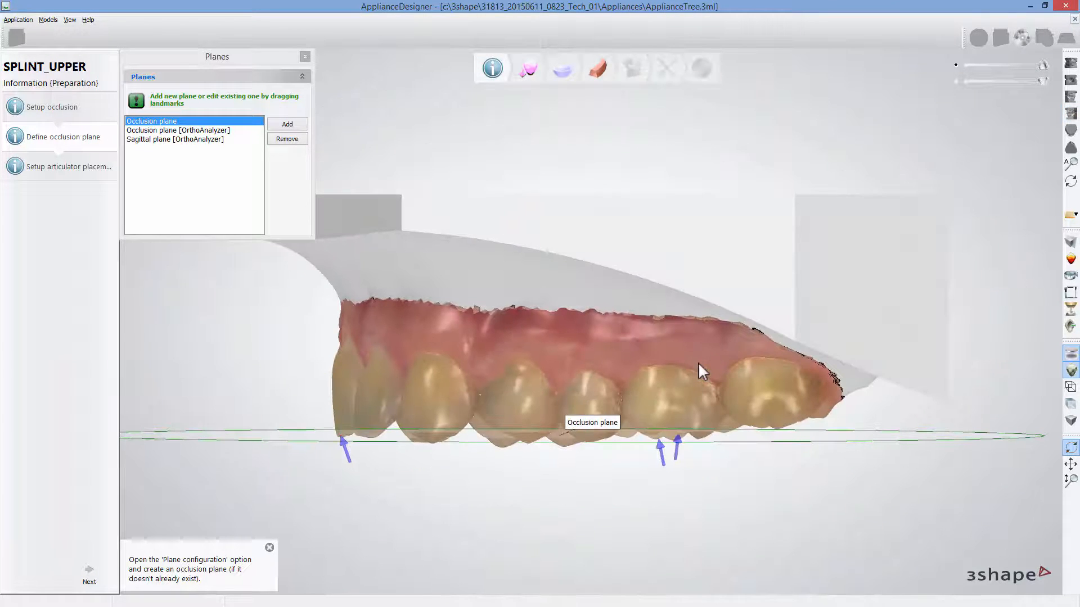
pyautogui.click(89, 578)
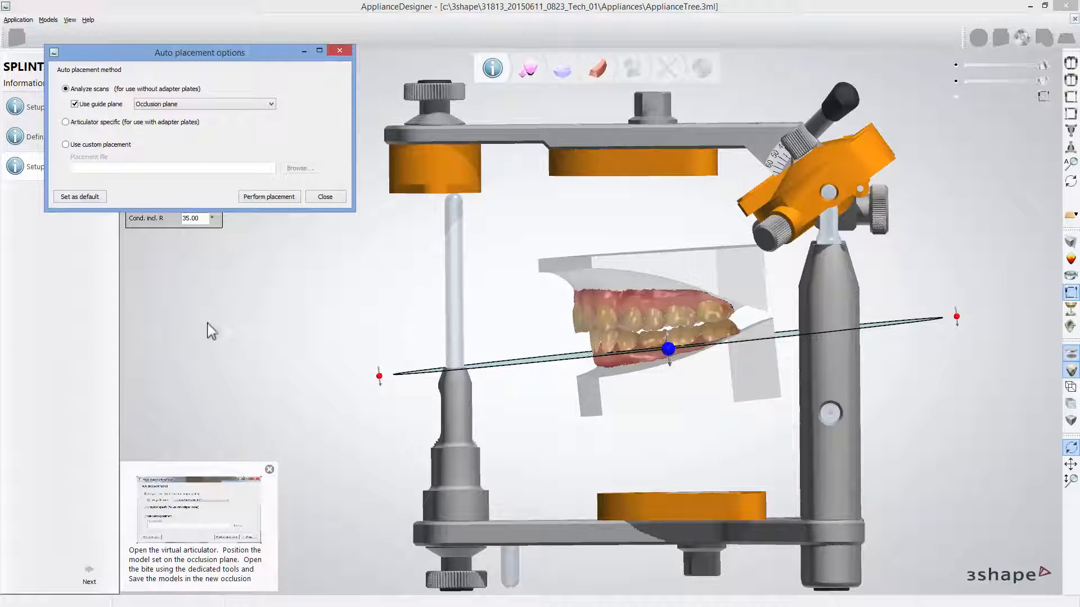
# Place the models in the articulator by analyzing the scans with the Occlusion plane as guide, and continue to undercut removal
pyautogui.click(269, 196)
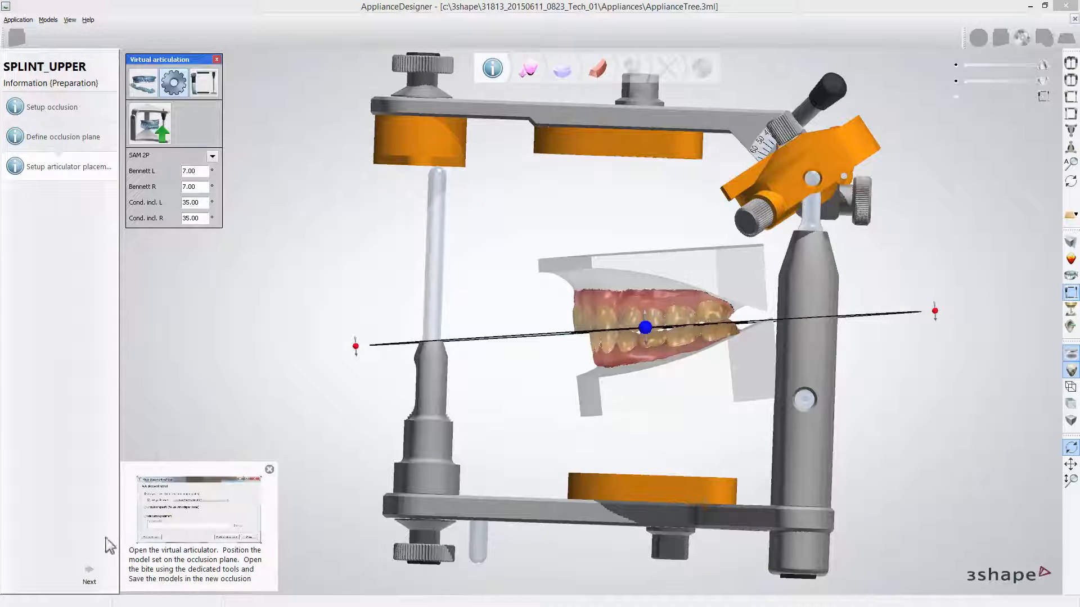
pyautogui.click(89, 577)
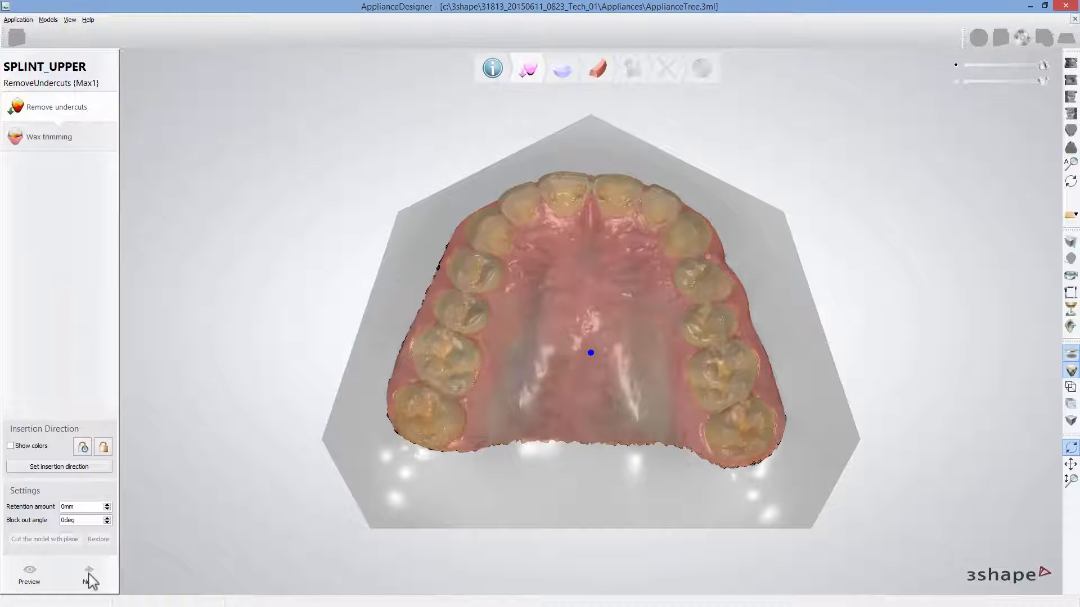
# Show the undercut depth colors on the upper model and set the splint's insertion direction
pyautogui.click(10, 446)
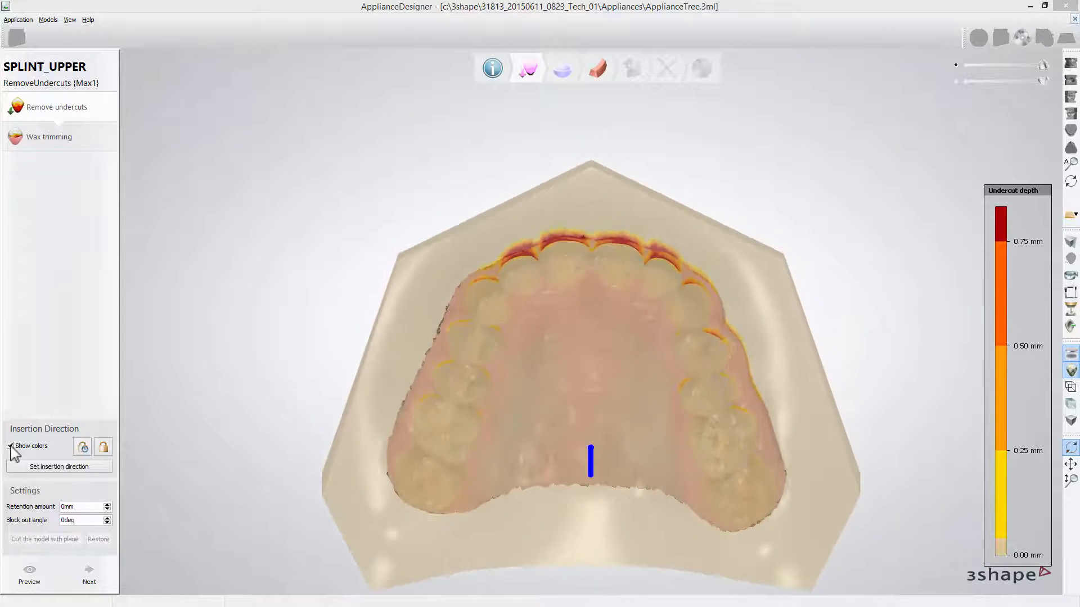
pyautogui.click(61, 467)
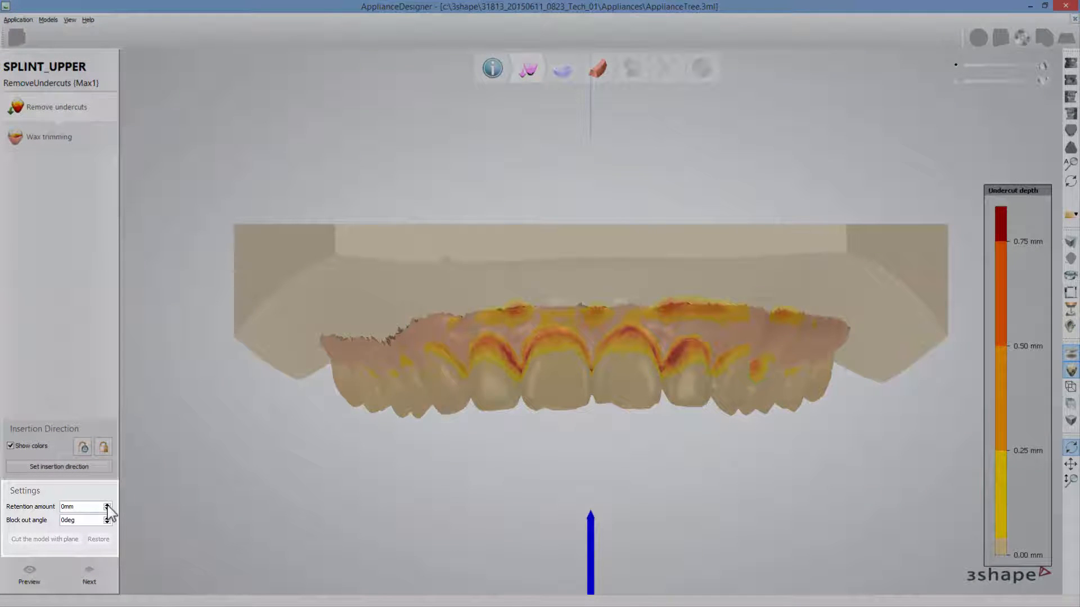
# Set the retention amount to 0.01 mm and the block out angle to 2 degrees, and preview the blocked-out upper model
pyautogui.click(107, 506)
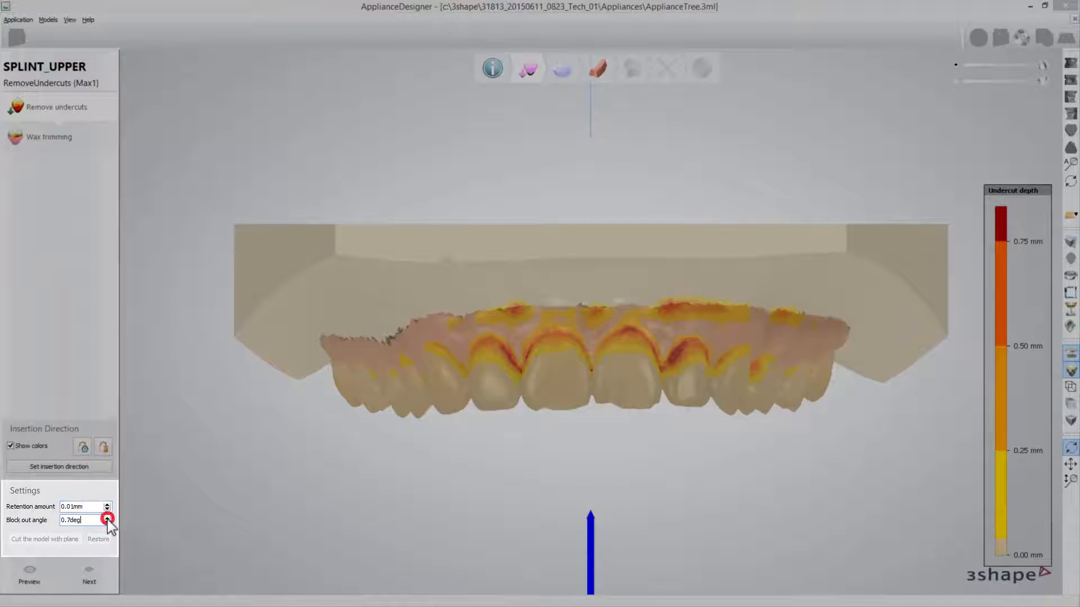
pyautogui.click(107, 518)
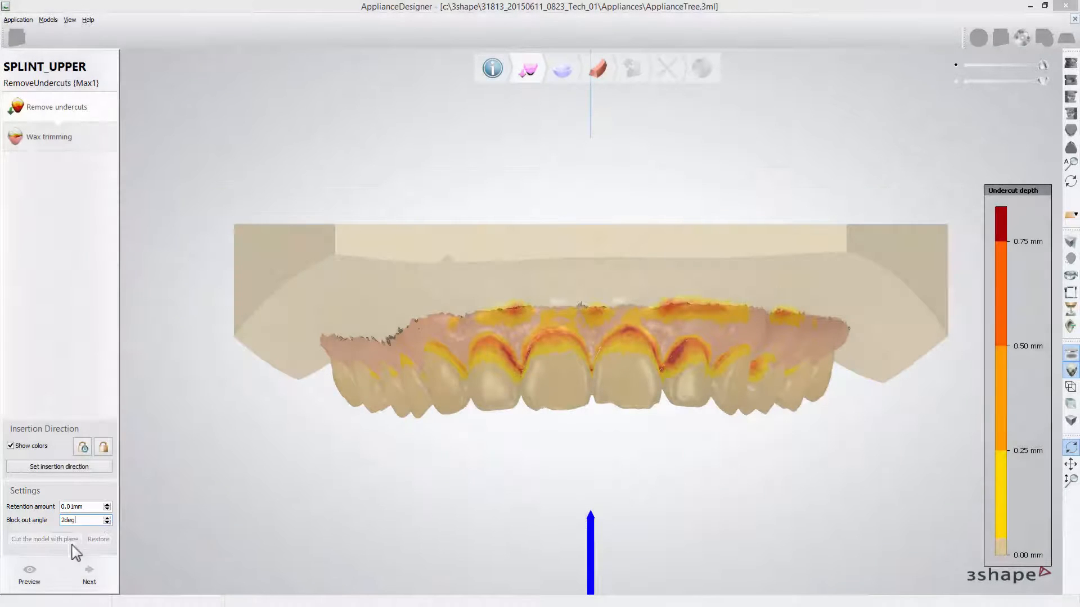
pyautogui.click(30, 576)
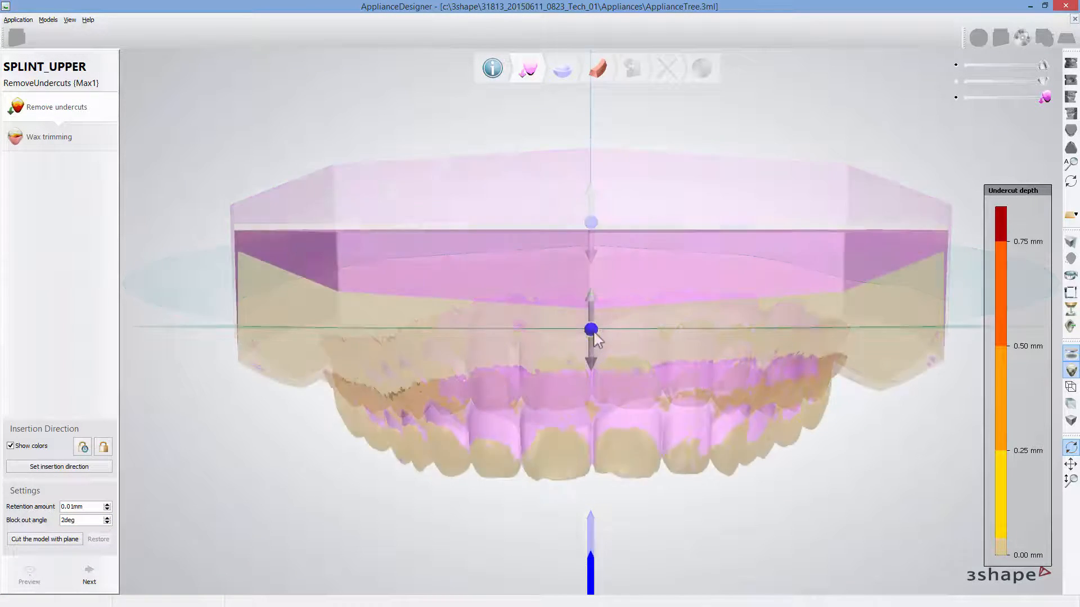
# Raise the cutting plane from the tooth area into the model base, and continue past wax trimming to shell creation
pyautogui.moveTo(594, 292); pyautogui.dragTo(599, 247)
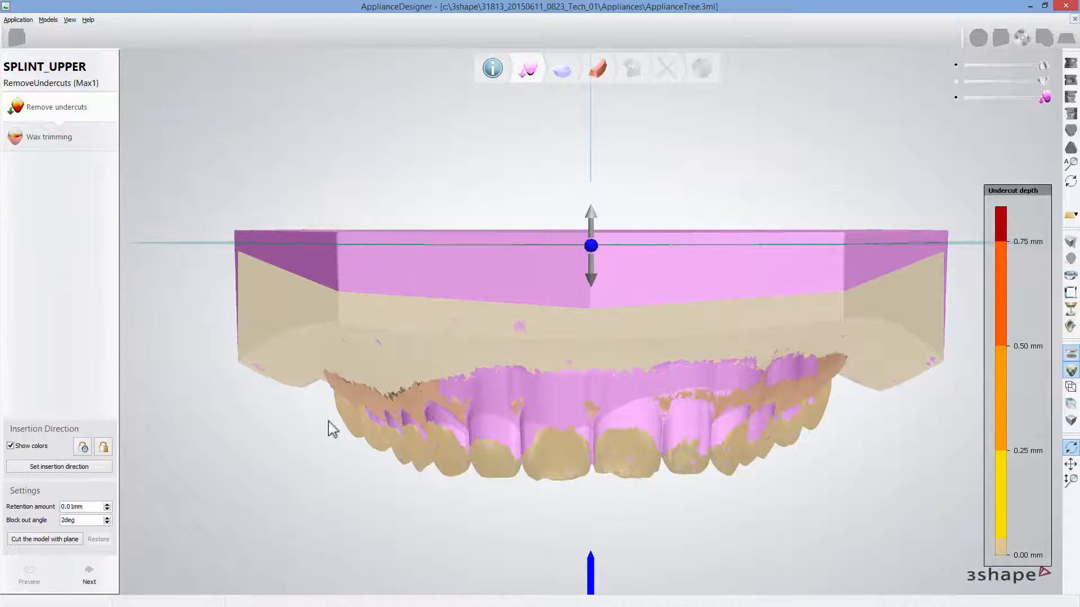
pyautogui.click(89, 578)
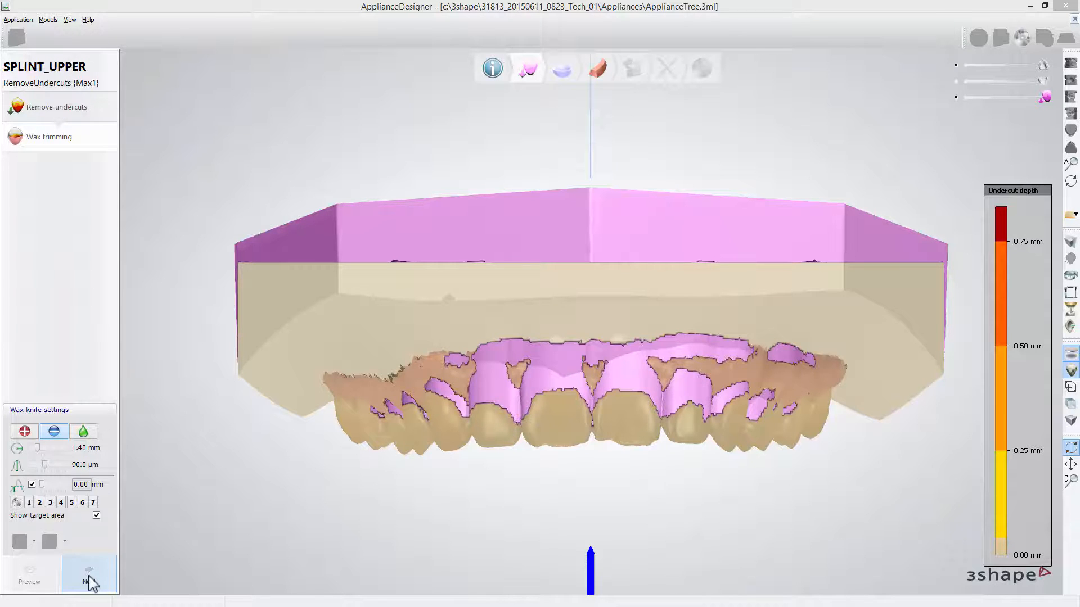
pyautogui.click(89, 579)
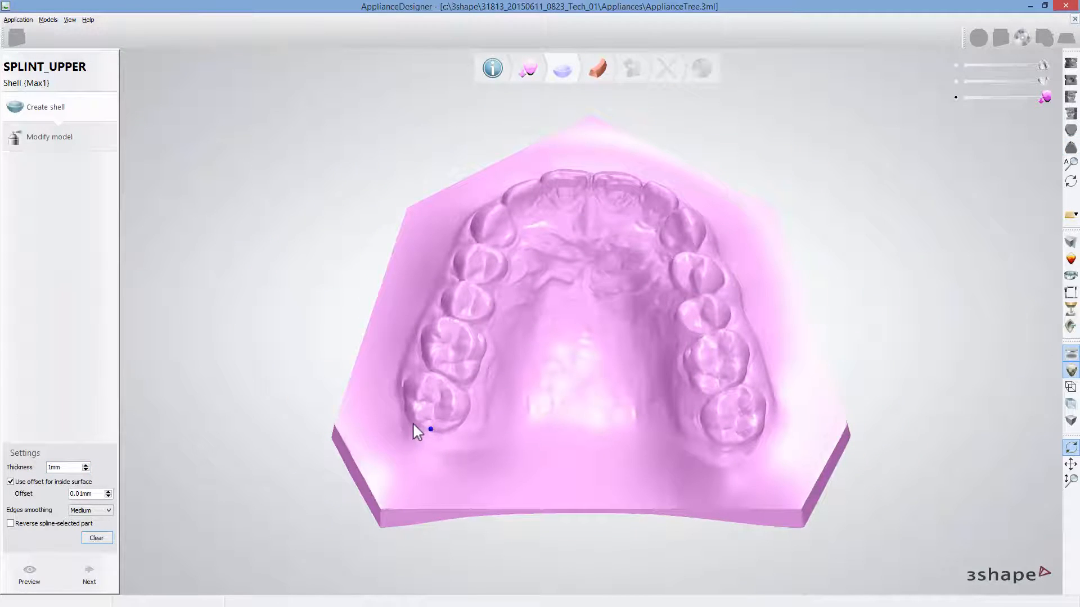
# Draw the shell's boundary spline around the upper teeth, along both the outer and inner tooth surfaces
pyautogui.click(413, 423)
pyautogui.moveTo(421, 431); pyautogui.dragTo(707, 447, button='right')
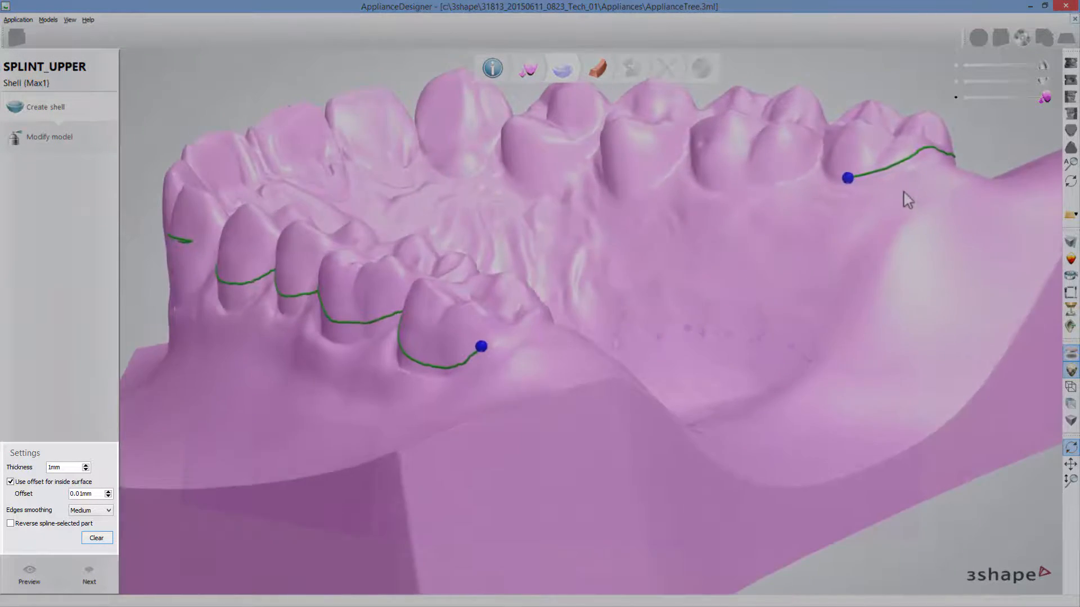
pyautogui.moveTo(908, 199); pyautogui.dragTo(795, 212, button='right')
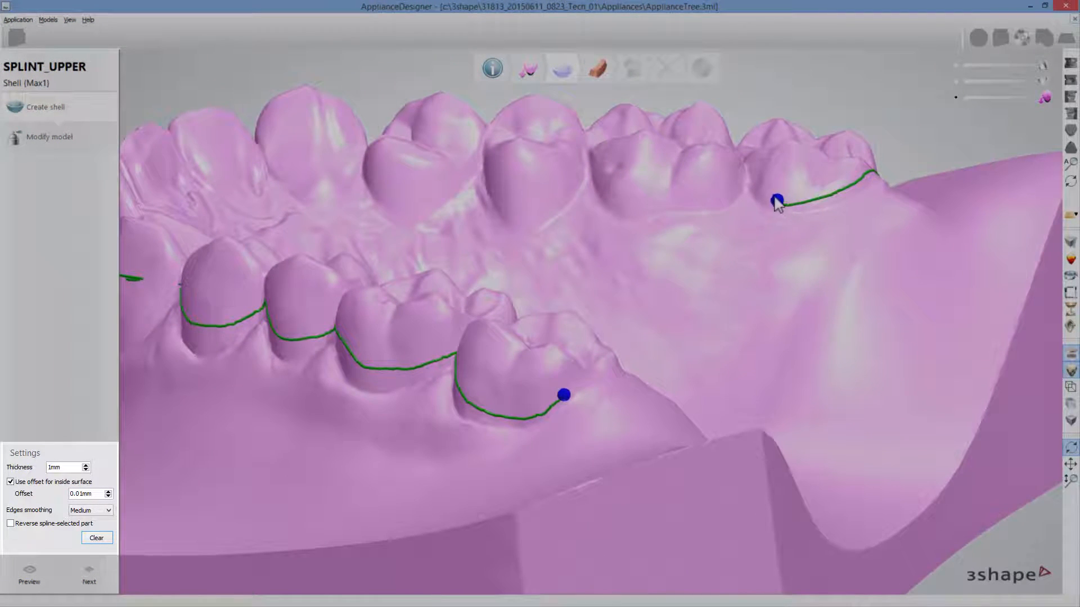
pyautogui.moveTo(775, 200)
pyautogui.mouseDown()
pyautogui.moveTo(745, 179)
pyautogui.moveTo(673, 204)
pyautogui.mouseUp()
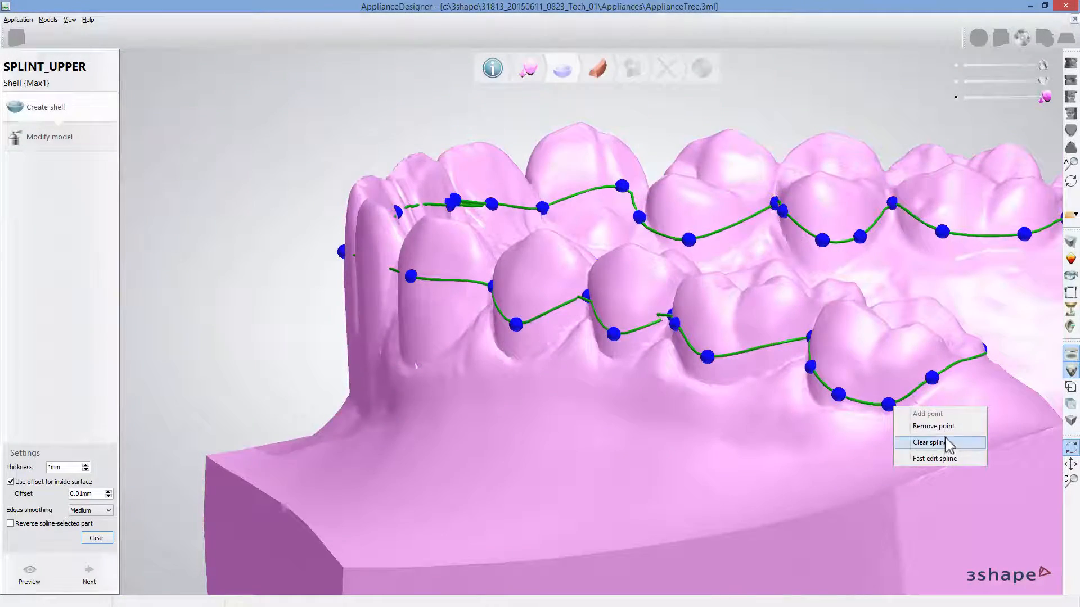
# Refine the spline around the teeth with fast edit, generate the 1 mm shell with 0.01 mm offset, and proceed to the bar definition
pyautogui.click(935, 458)
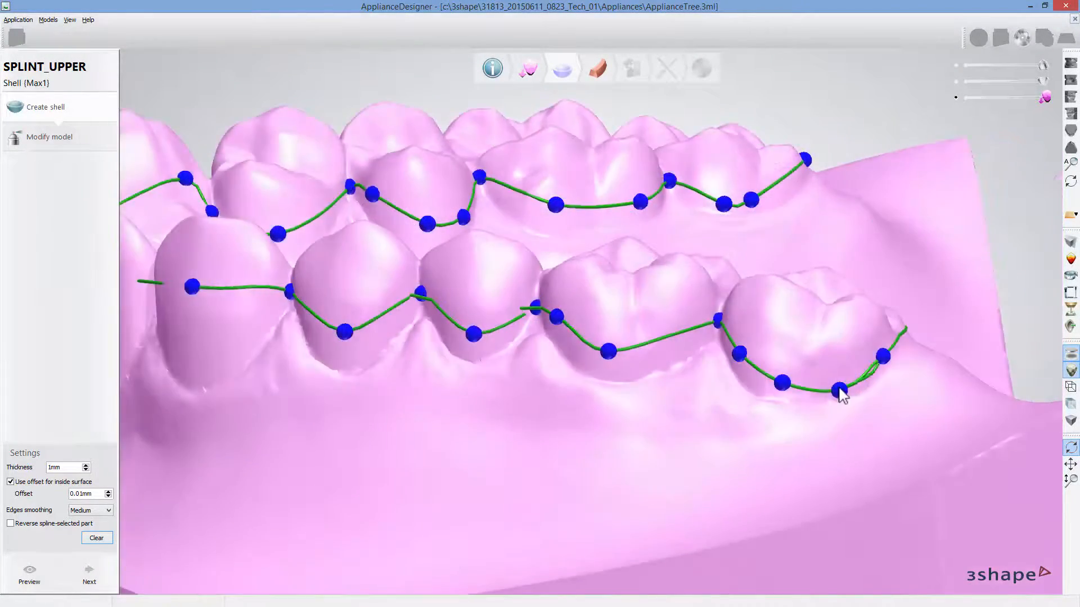
pyautogui.moveTo(842, 395)
pyautogui.mouseDown()
pyautogui.moveTo(762, 373)
pyautogui.moveTo(725, 333)
pyautogui.mouseUp()
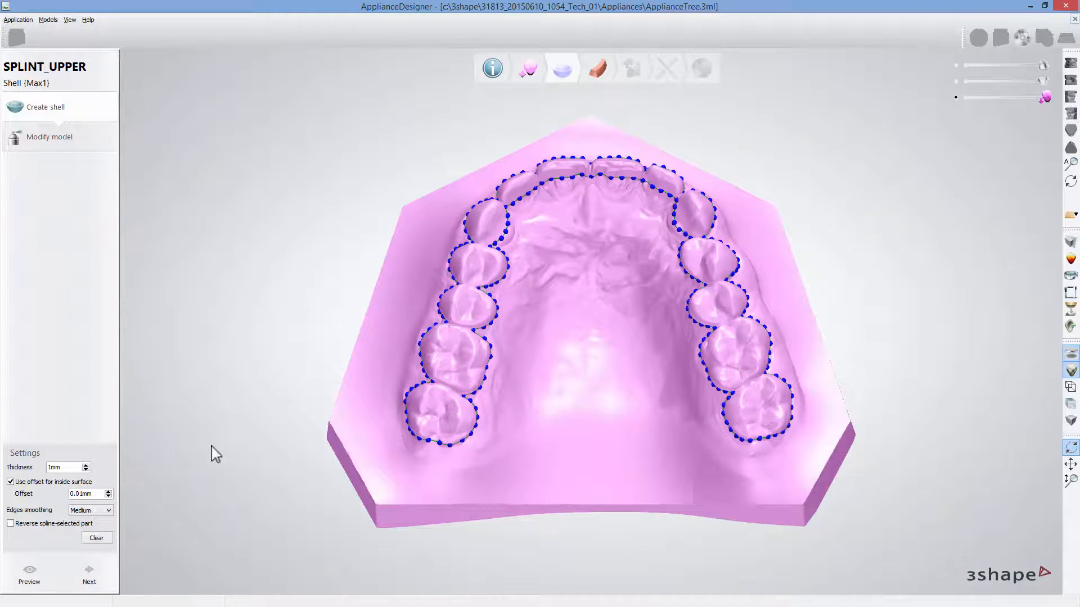
pyautogui.click(89, 577)
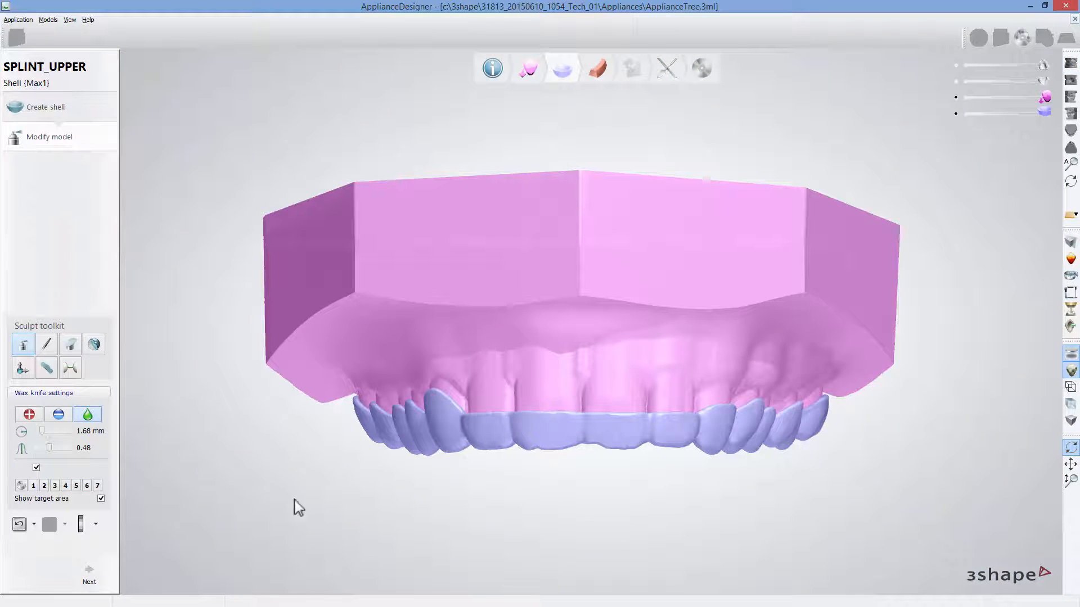
pyautogui.click(90, 579)
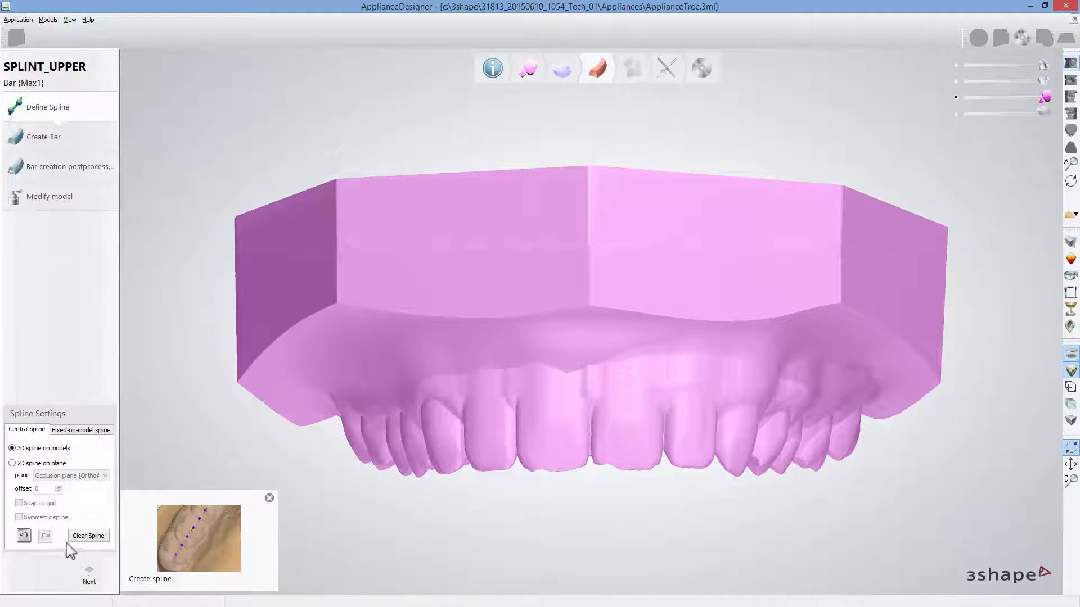
# Define the bar with a 2D spline on the occlusion plane, following the arch from one last molar to the other, and proceed to bar creation
pyautogui.click(12, 463)
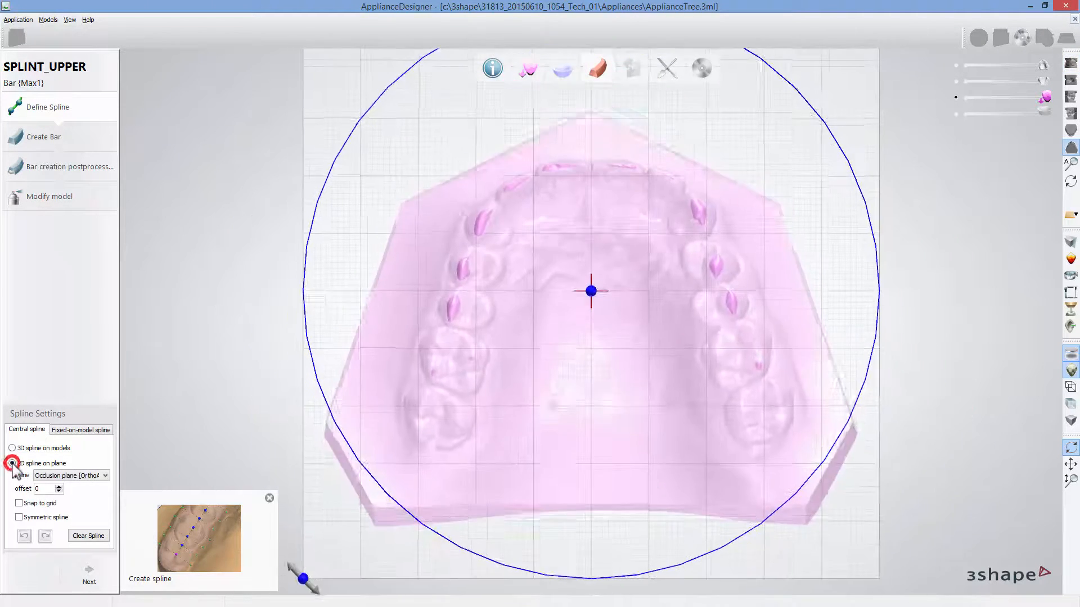
pyautogui.click(440, 398)
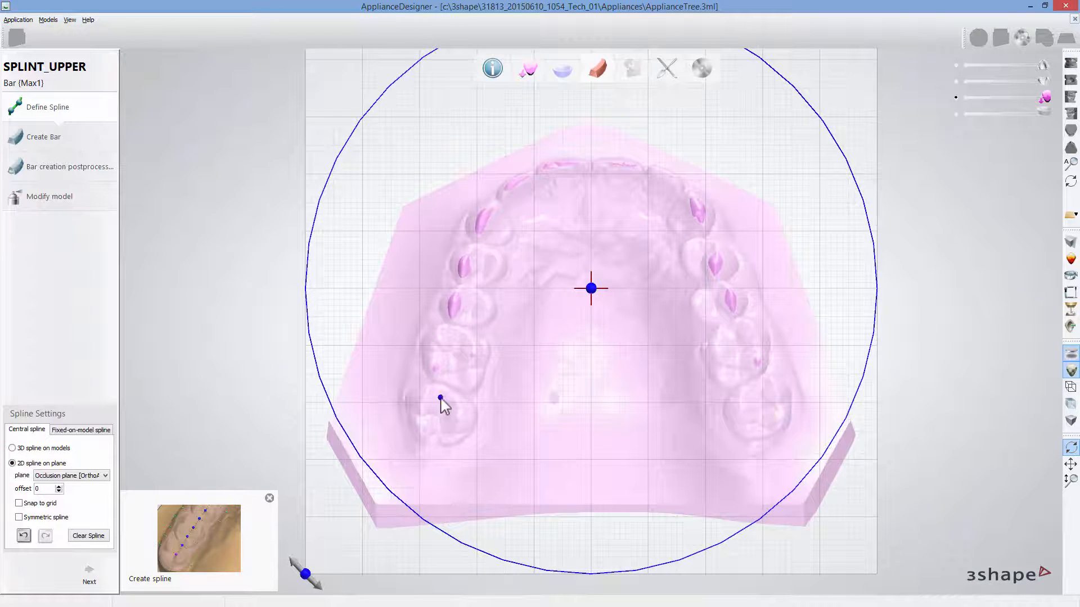
pyautogui.click(454, 352)
pyautogui.click(467, 309)
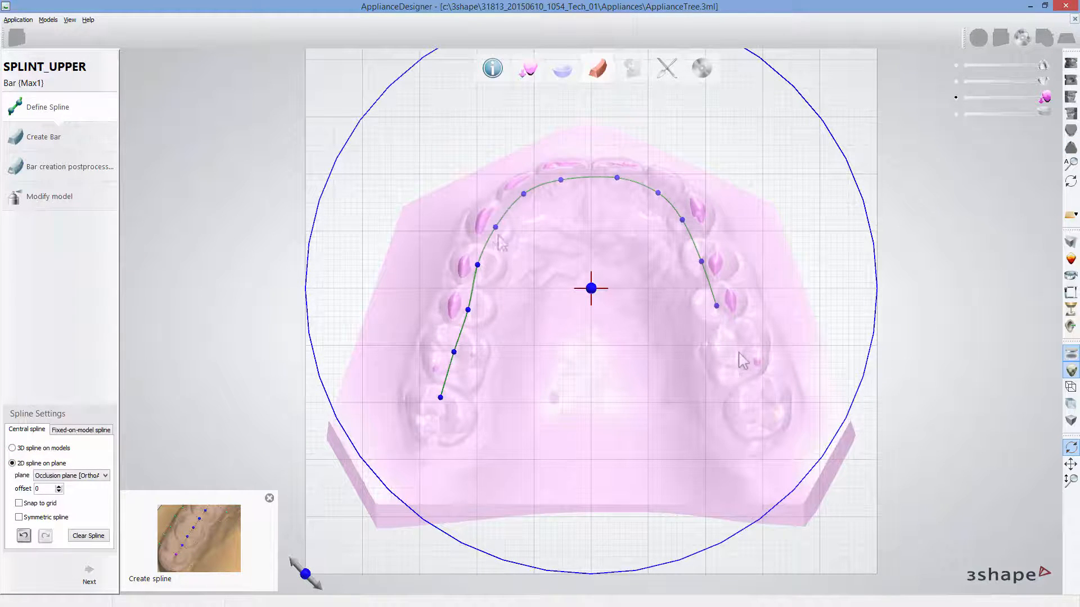
pyautogui.click(735, 355)
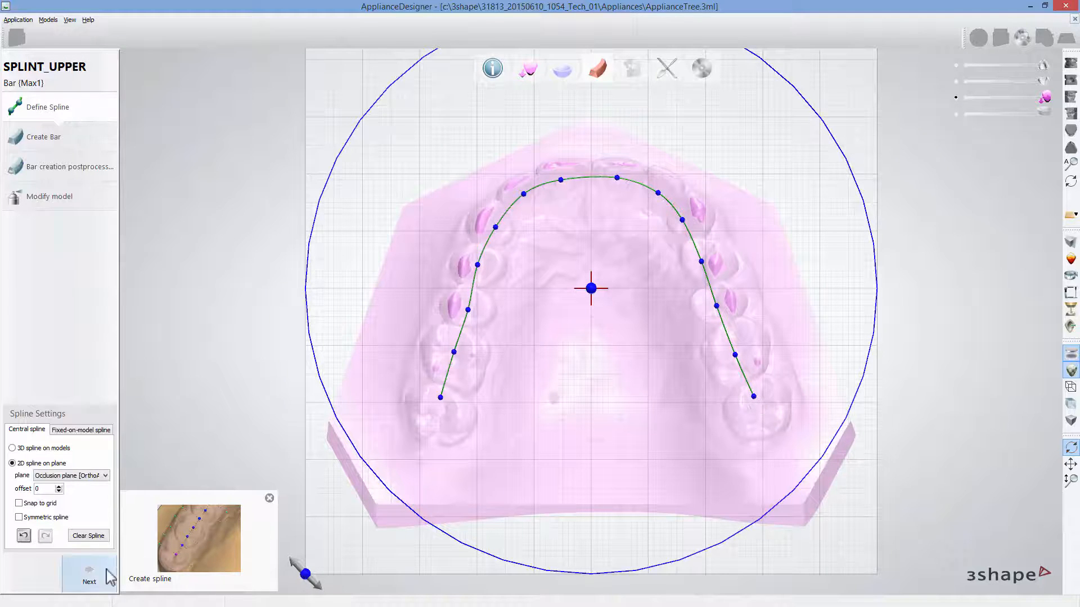
pyautogui.click(89, 575)
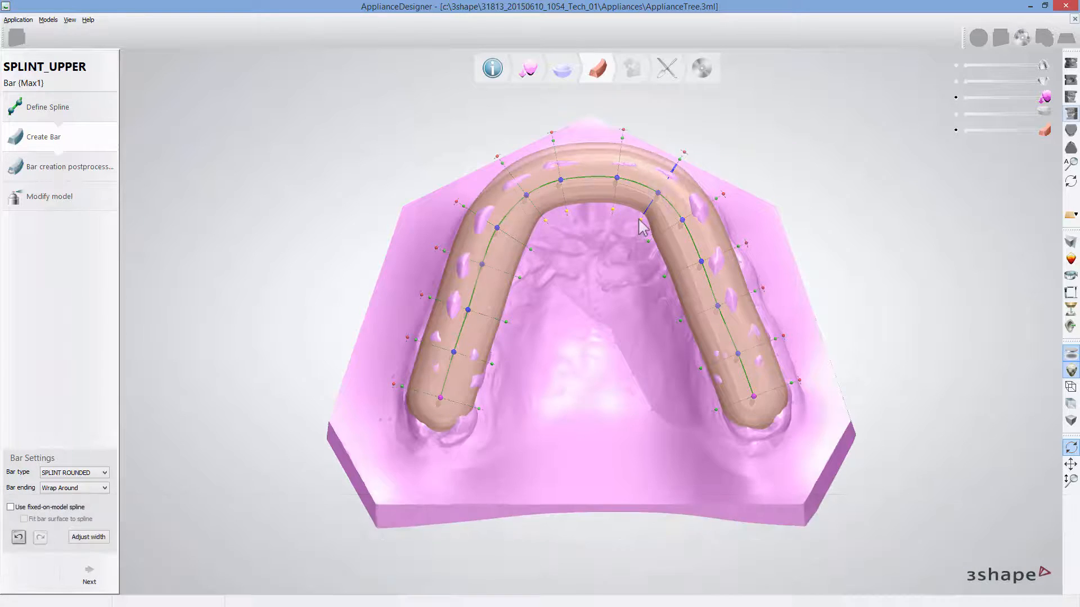
# Lower the bar's upper control points together, adjust individual points in the canine and premolar area to the shell, and proceed to bar postprocessing
pyautogui.moveTo(642, 227); pyautogui.dragTo(647, 417, button='right')
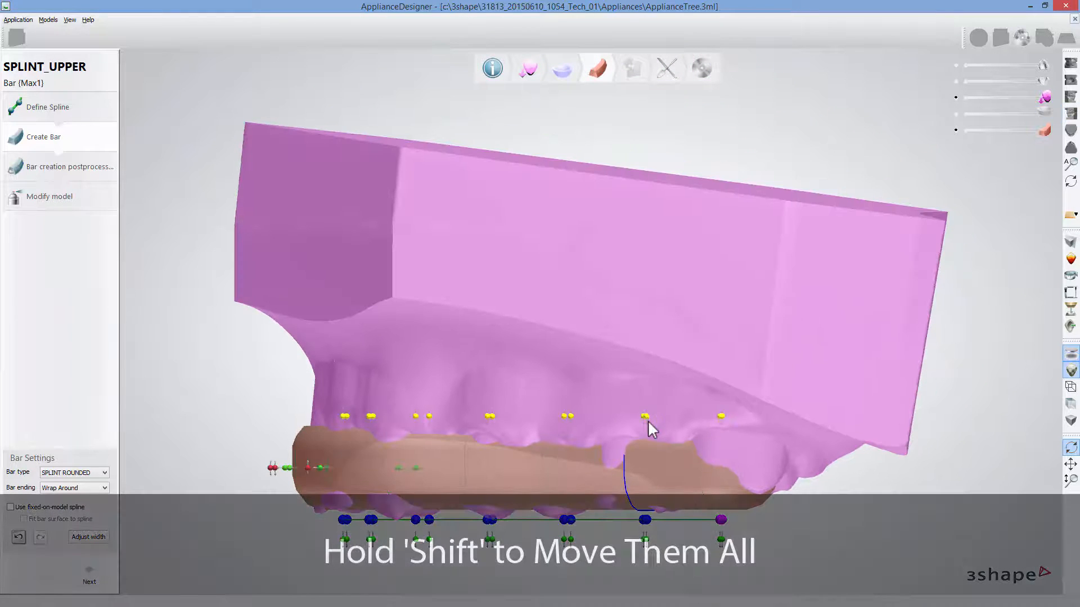
pyautogui.keyDown('shift'); pyautogui.moveTo(647, 420); pyautogui.dragTo(650, 450); pyautogui.keyUp('shift')
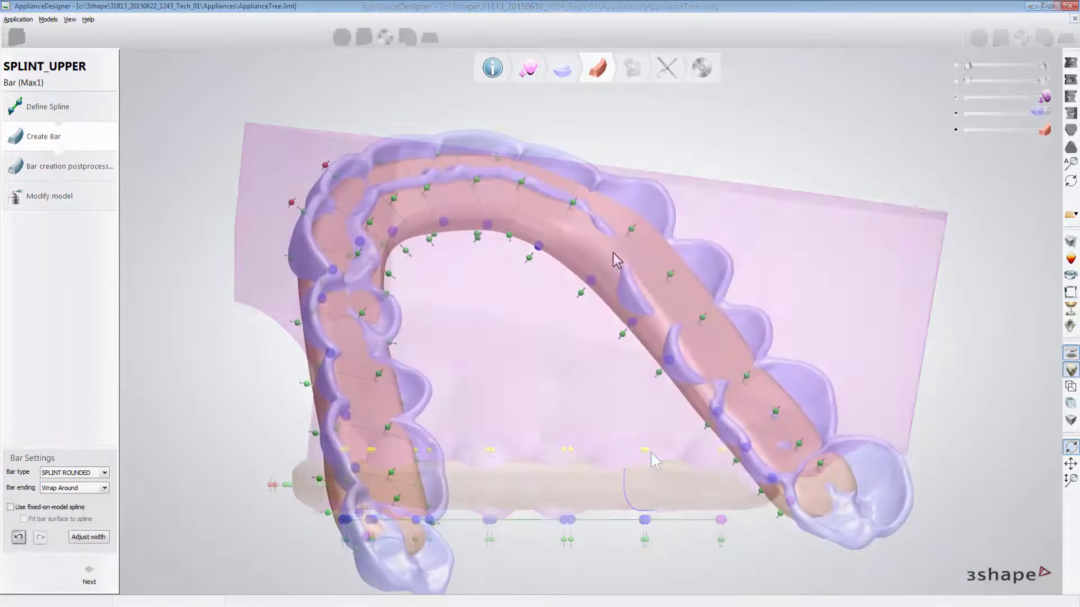
pyautogui.moveTo(613, 253); pyautogui.dragTo(646, 231, button='right')
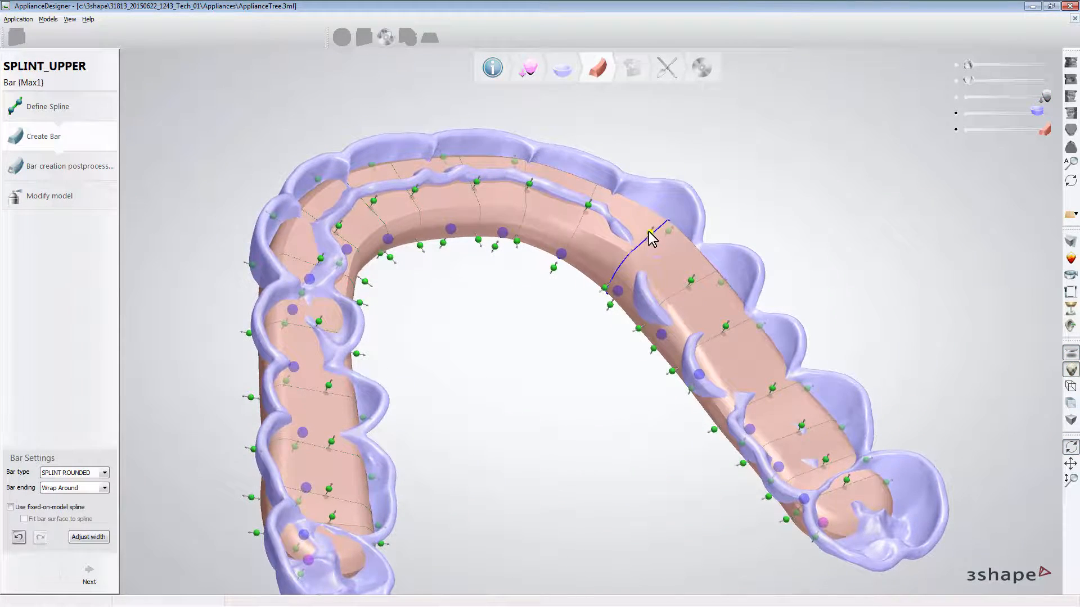
pyautogui.moveTo(648, 232); pyautogui.dragTo(647, 240)
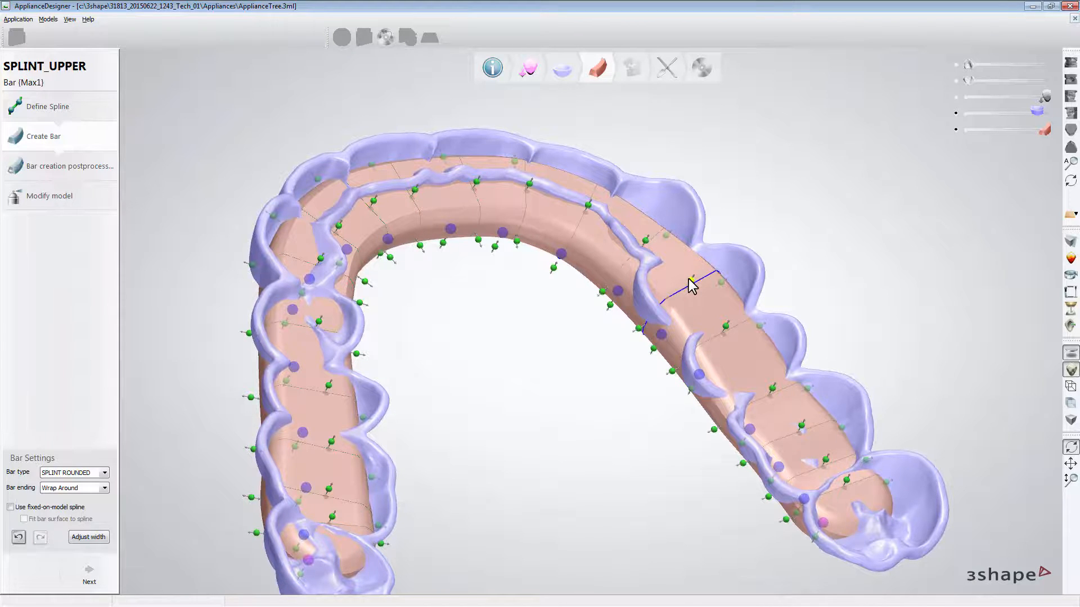
pyautogui.moveTo(692, 285); pyautogui.dragTo(686, 301)
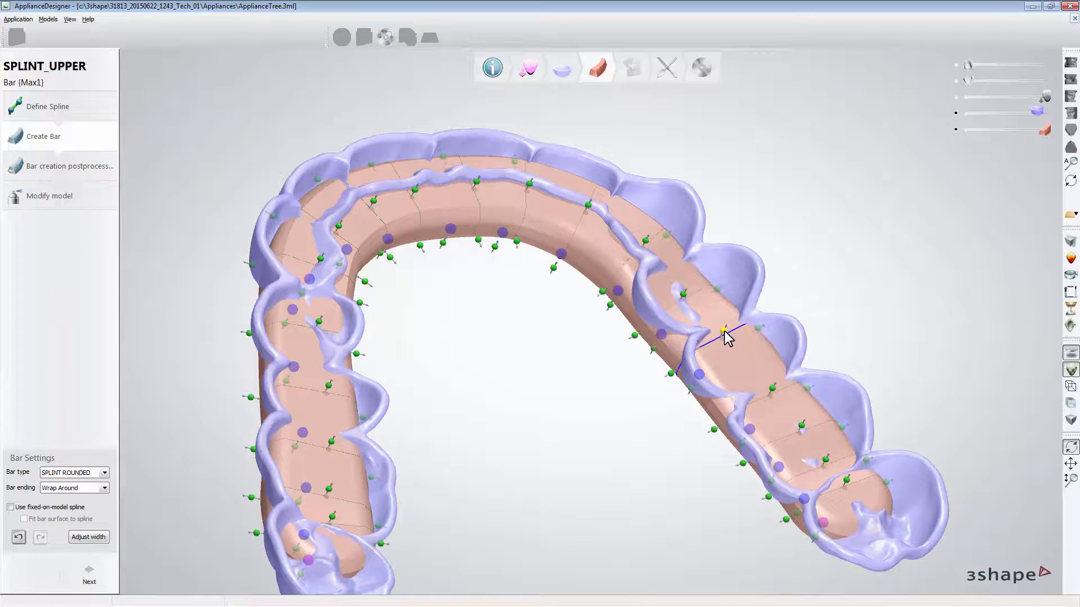
pyautogui.click(89, 576)
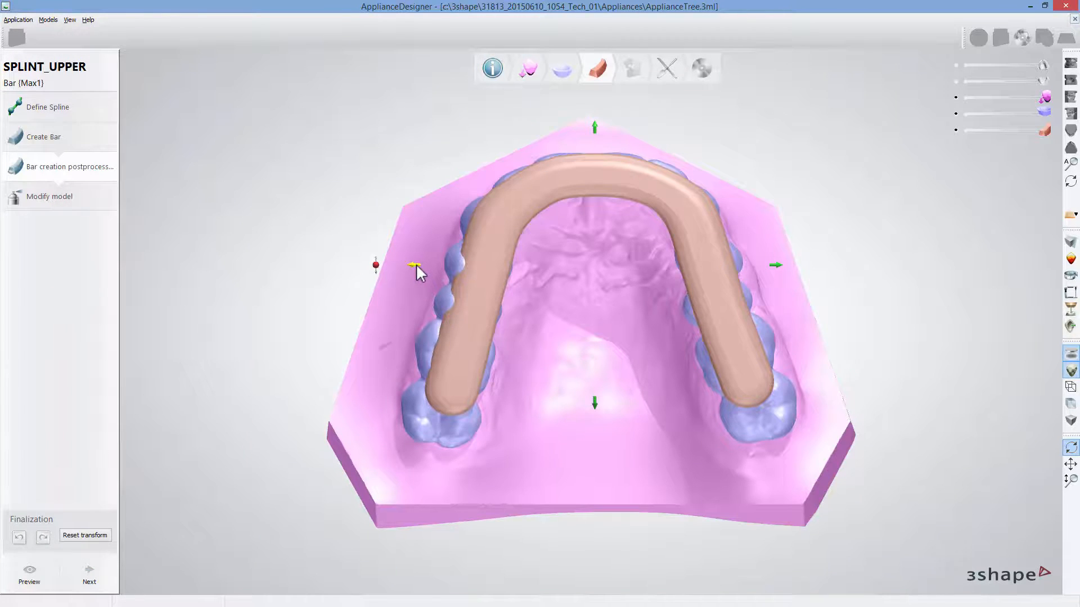
# Shift the bar slightly sideways over the arch, accept it without sculpting, and combine it with the shell
pyautogui.moveTo(416, 264); pyautogui.dragTo(414, 265)
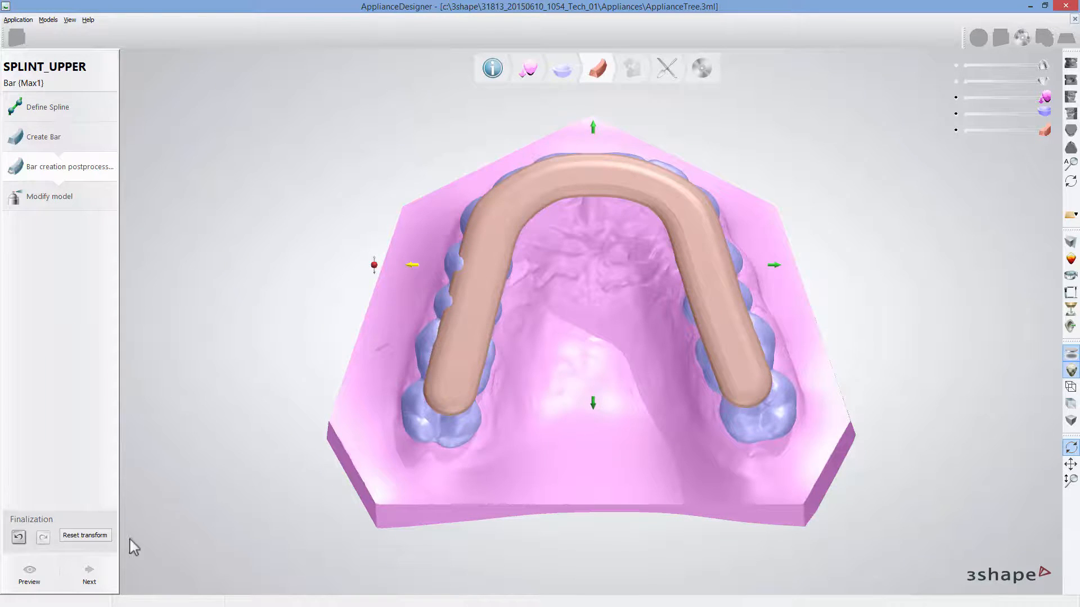
pyautogui.click(89, 578)
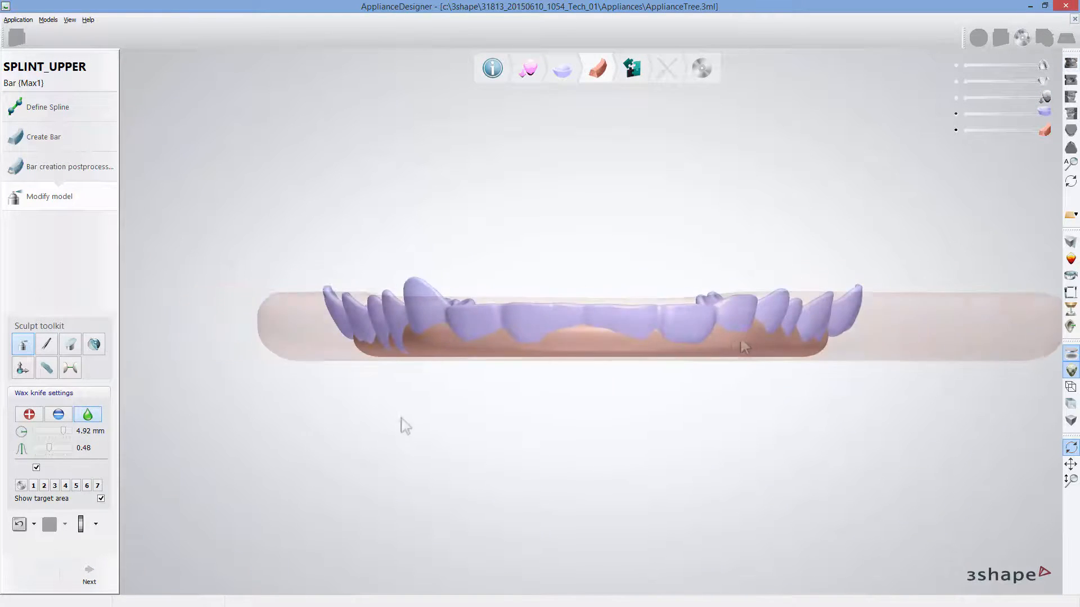
pyautogui.click(90, 579)
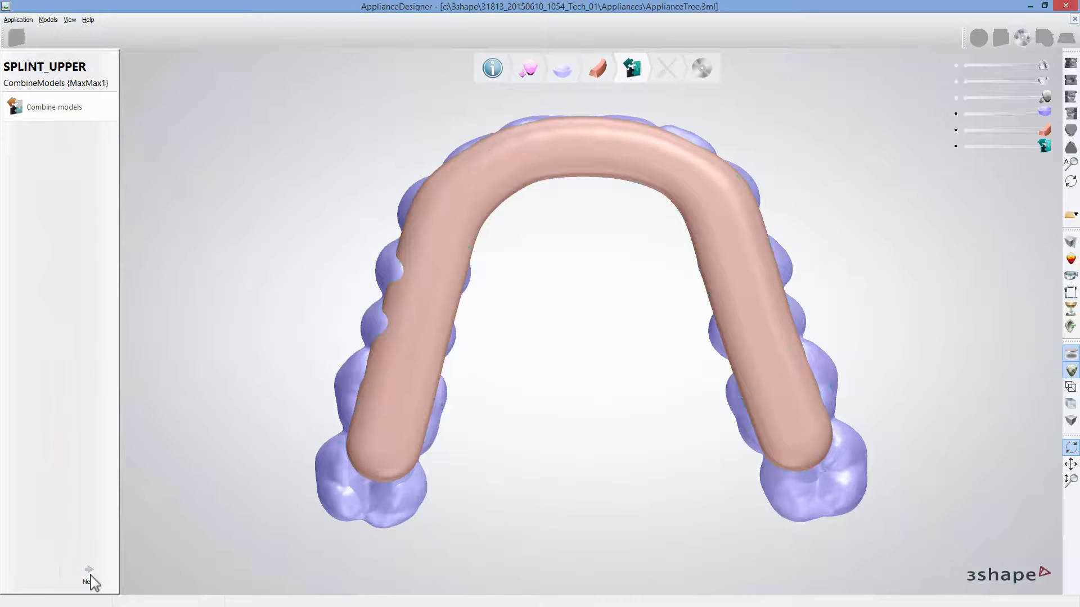
pyautogui.click(90, 579)
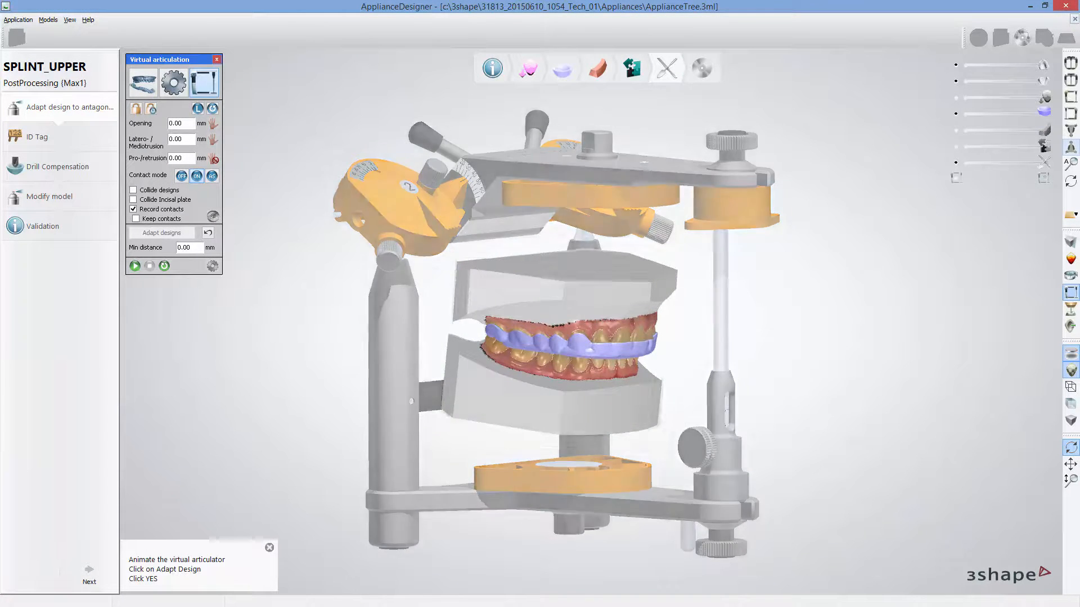
# Run the virtual articulator's motion sequence to record contacts on the splint, and adapt the design to remove material at the contact areas
pyautogui.click(1070, 146)
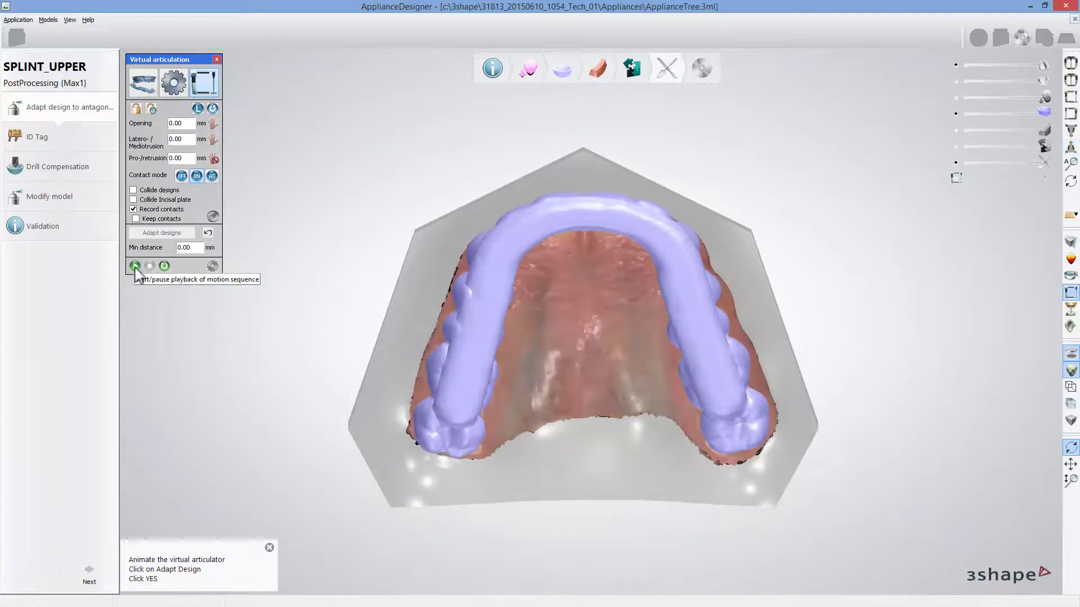
pyautogui.click(135, 266)
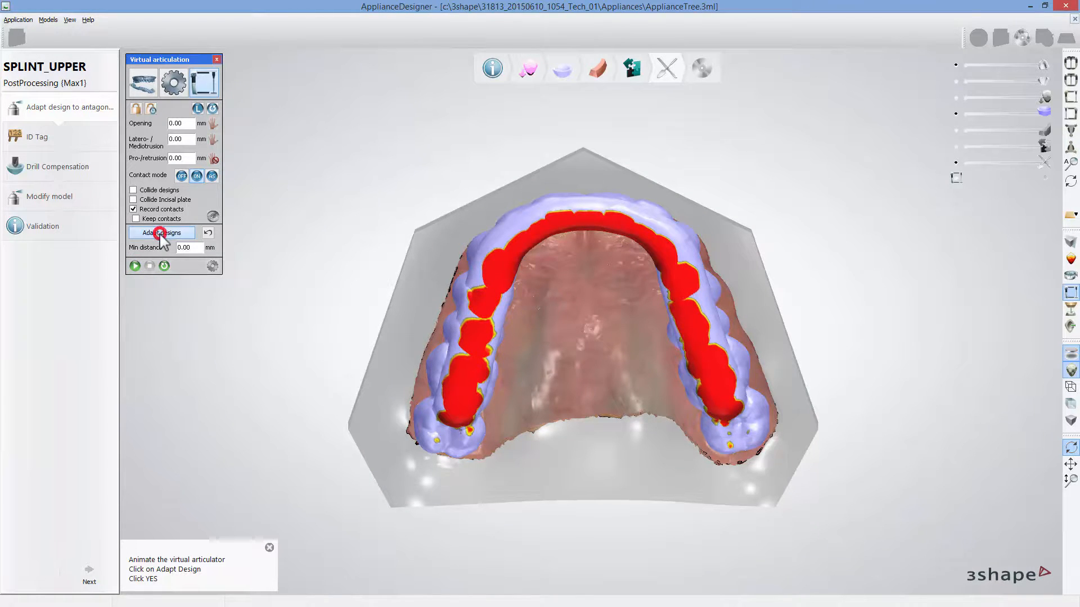
pyautogui.click(160, 235)
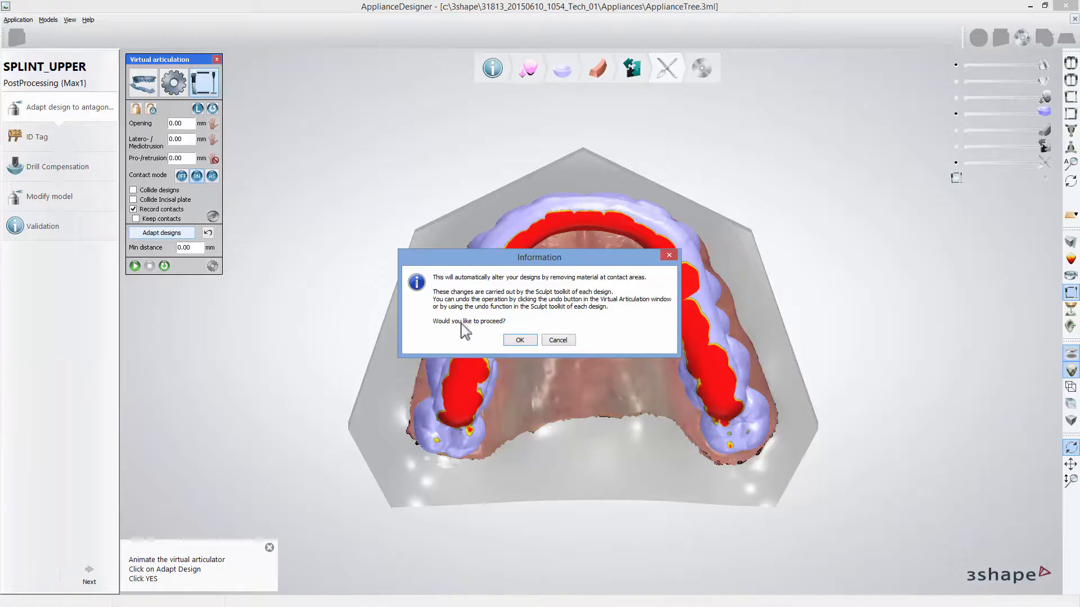
pyautogui.click(519, 339)
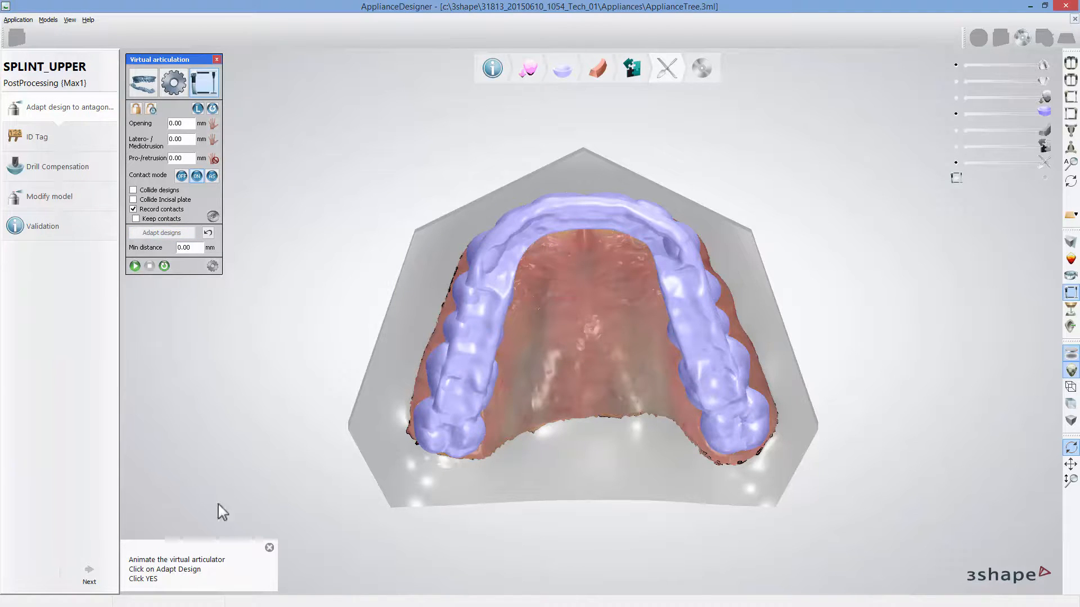
# Continue to the ID tag stage and set the tag's text to "3Shape Academy"
pyautogui.click(90, 579)
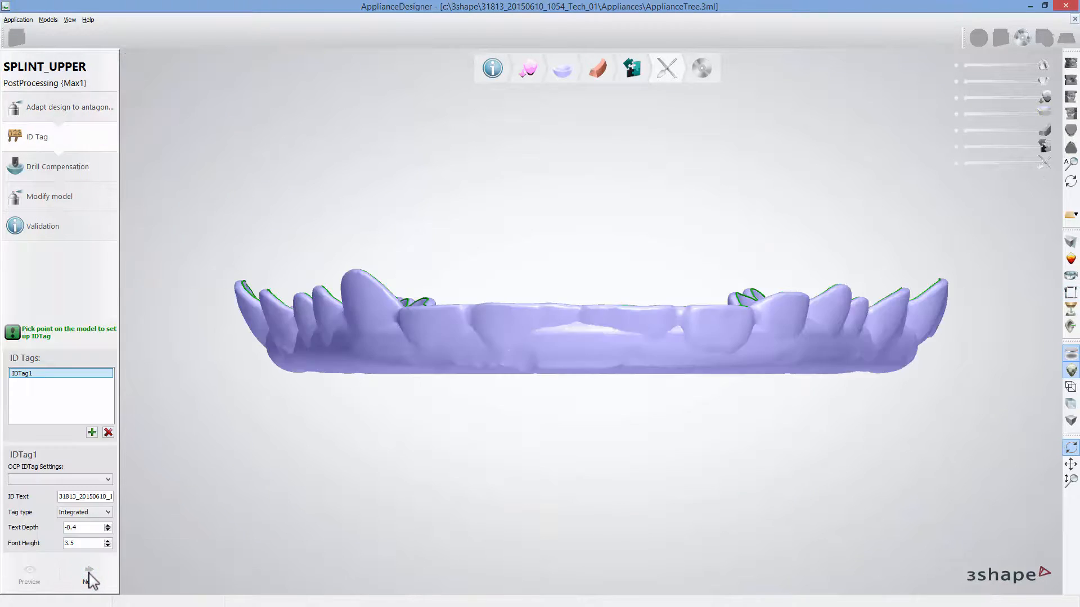
pyautogui.doubleClick(107, 497)
pyautogui.write('3Shap')
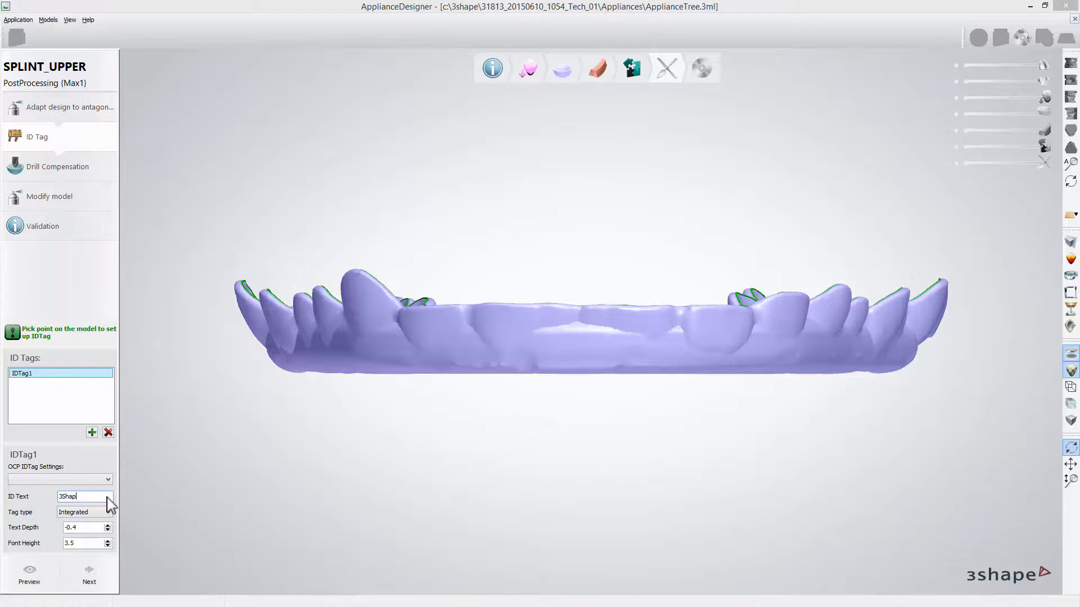
pyautogui.write('e Academy')
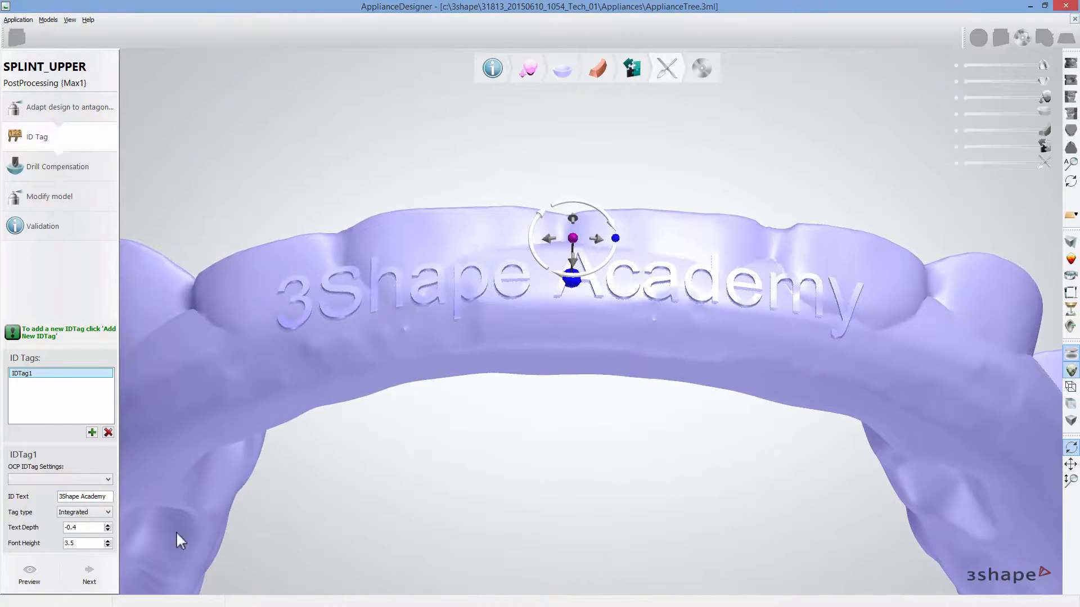
# Accept the ID tag, briefly show the drill compensation area on the splint, and continue with the compensation skipped
pyautogui.click(90, 576)
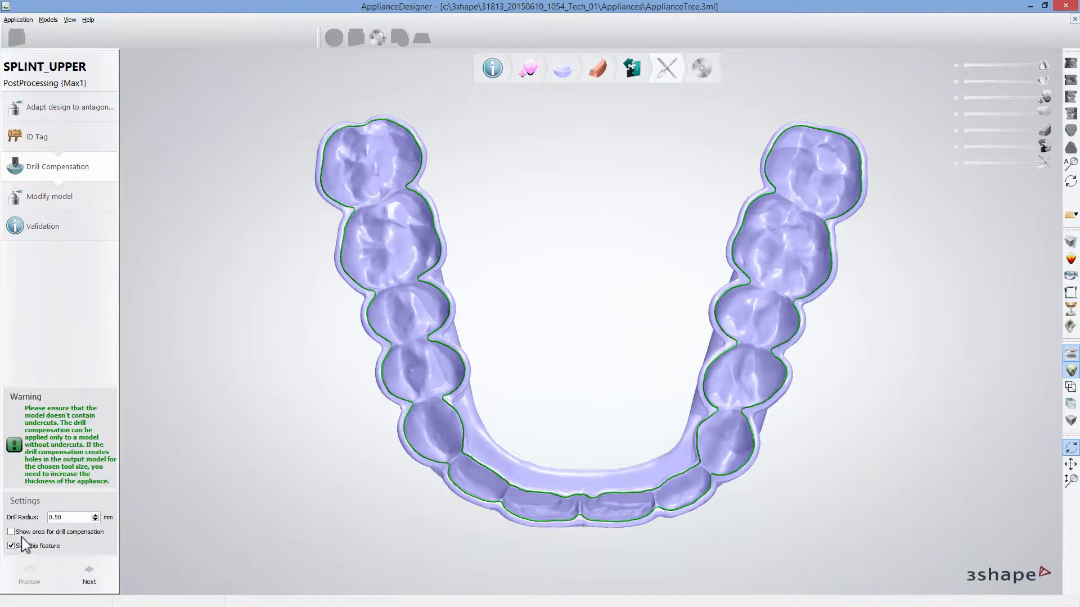
pyautogui.click(10, 532)
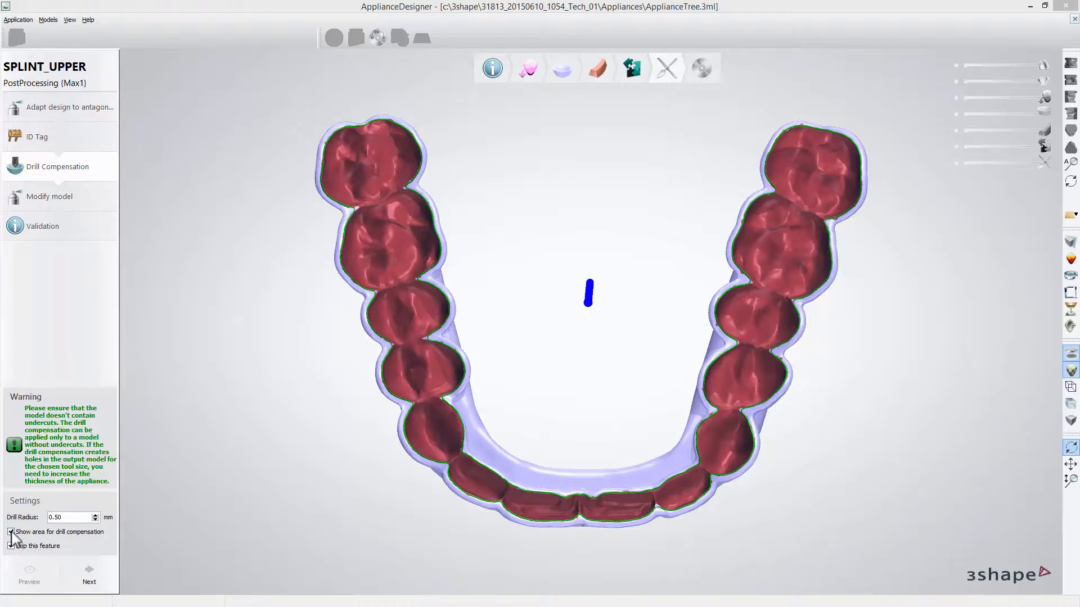
pyautogui.click(11, 531)
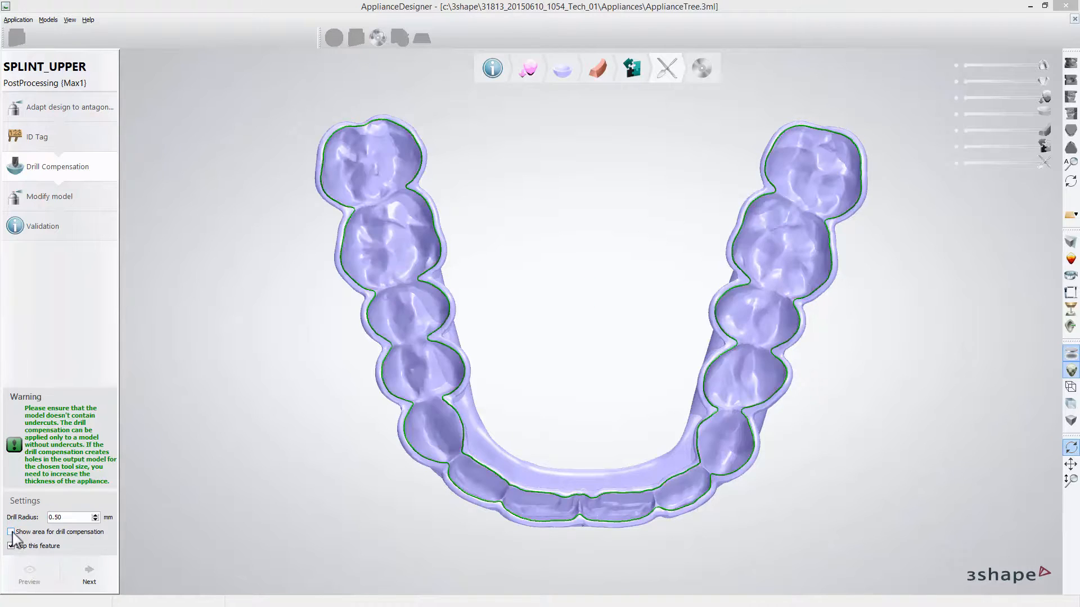
pyautogui.click(89, 573)
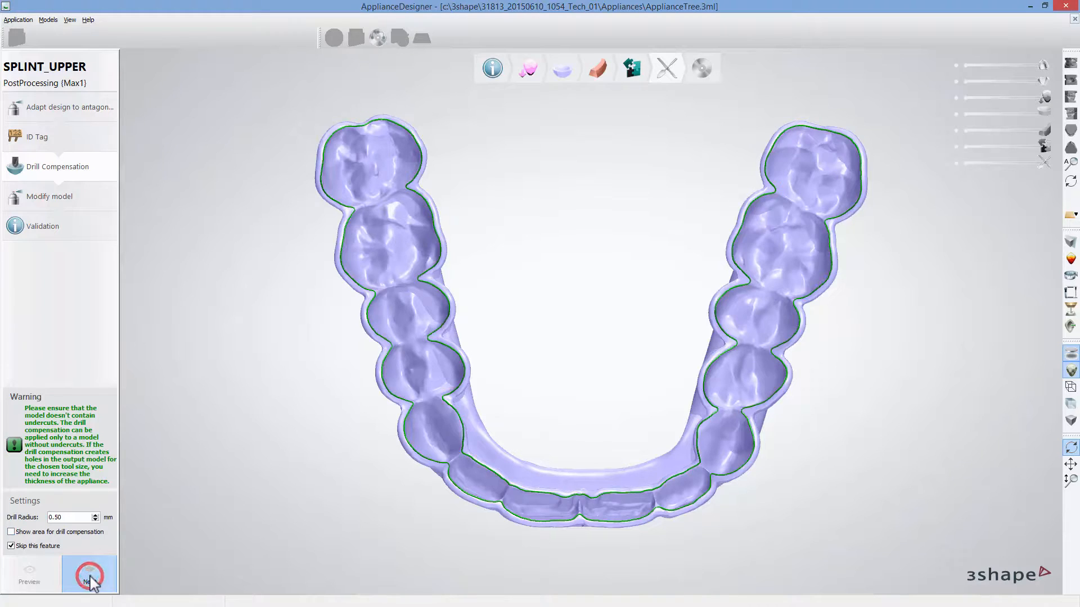
# Proceed to validation without sculpting, and measure the splint's wall thickness in a vertical cross section in the posterior area, shifting the plane slightly
pyautogui.moveTo(509, 364); pyautogui.dragTo(675, 335, button='right')
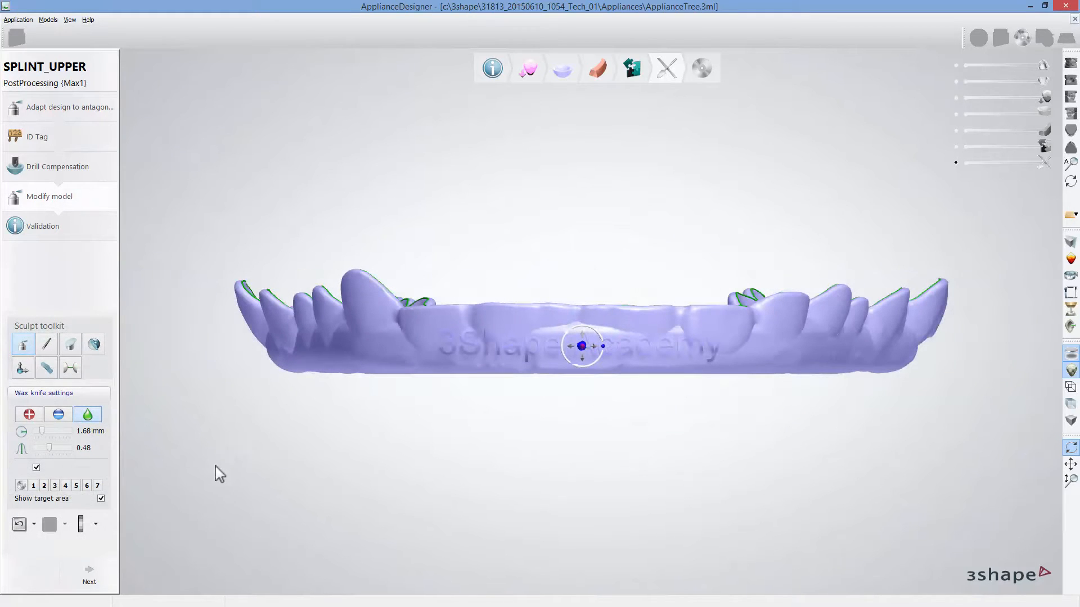
pyautogui.click(89, 579)
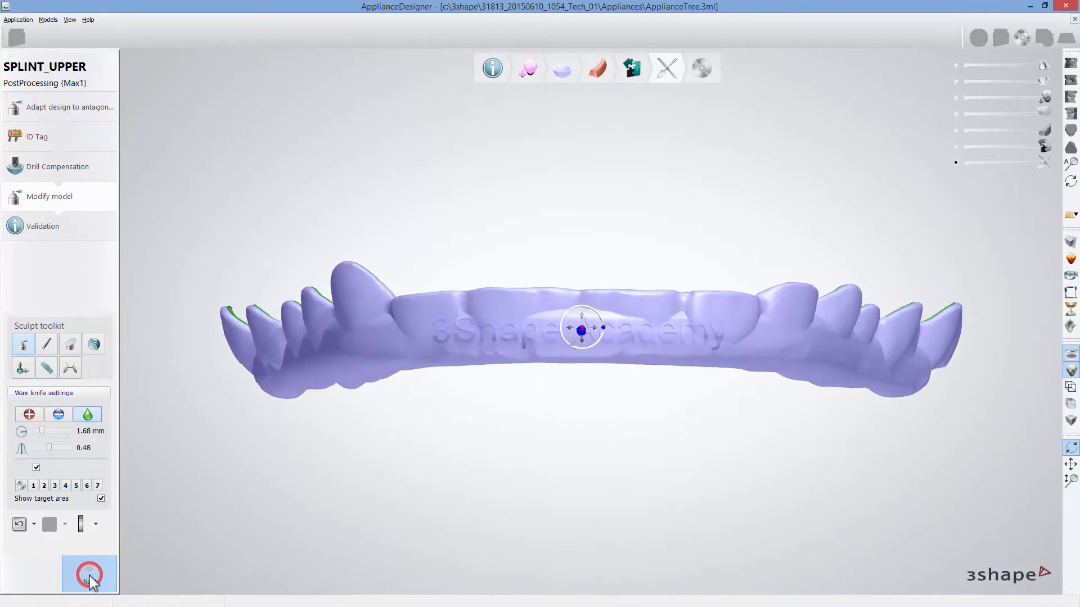
pyautogui.moveTo(771, 117); pyautogui.dragTo(772, 455)
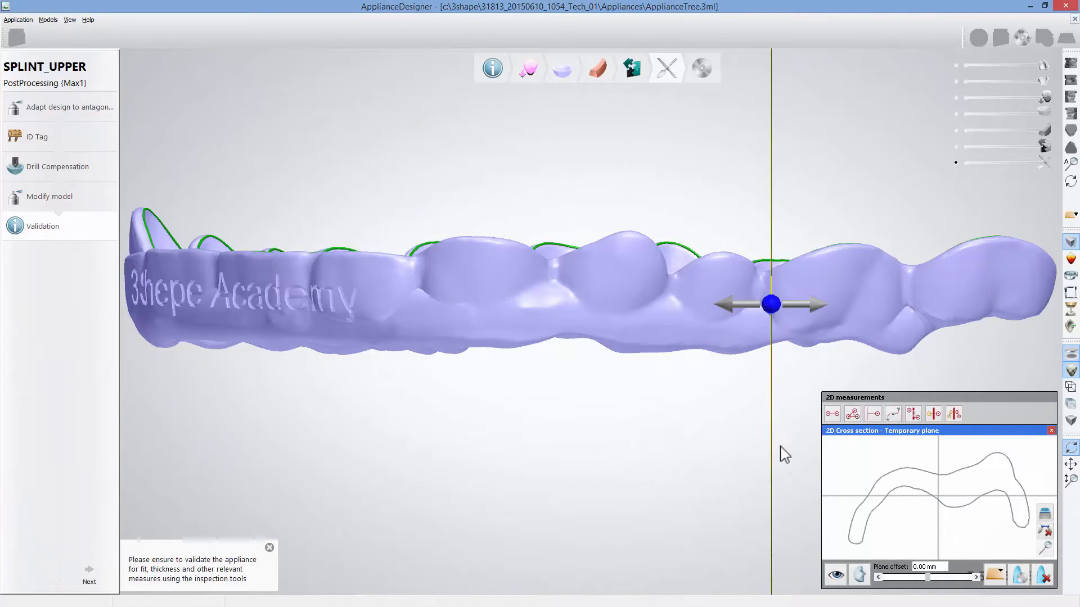
pyautogui.click(851, 523)
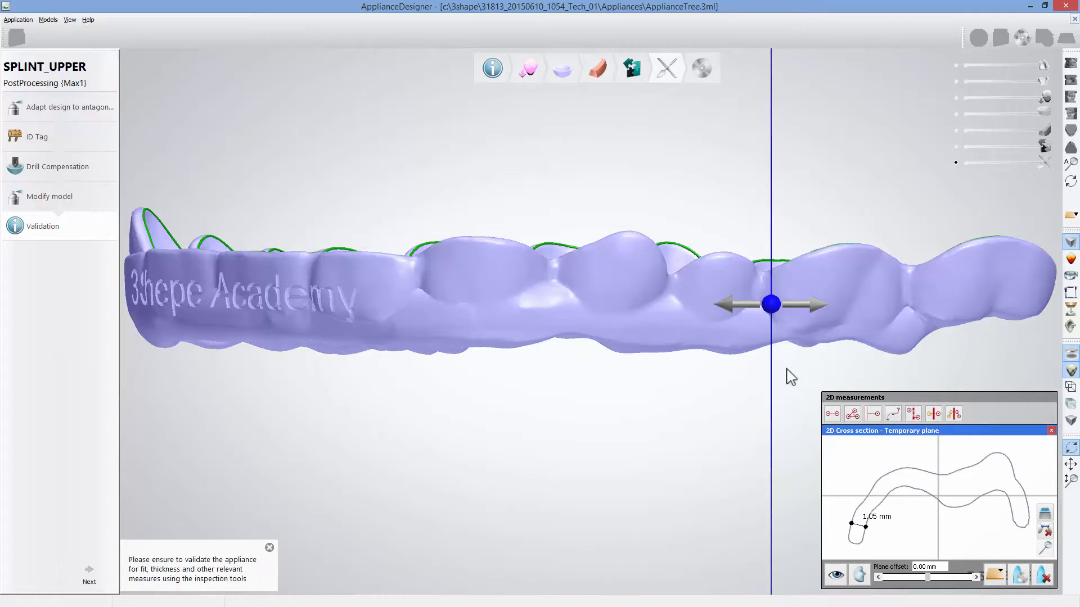
pyautogui.moveTo(769, 309); pyautogui.dragTo(808, 303)
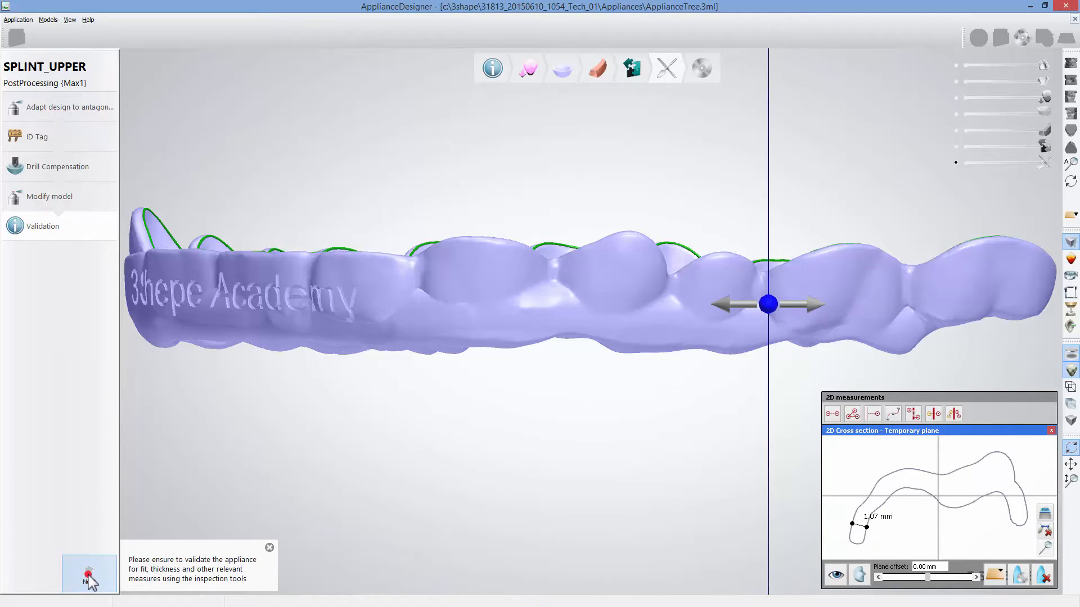
# Finish validation, save the completed upper splint design, and close the design session
pyautogui.click(89, 579)
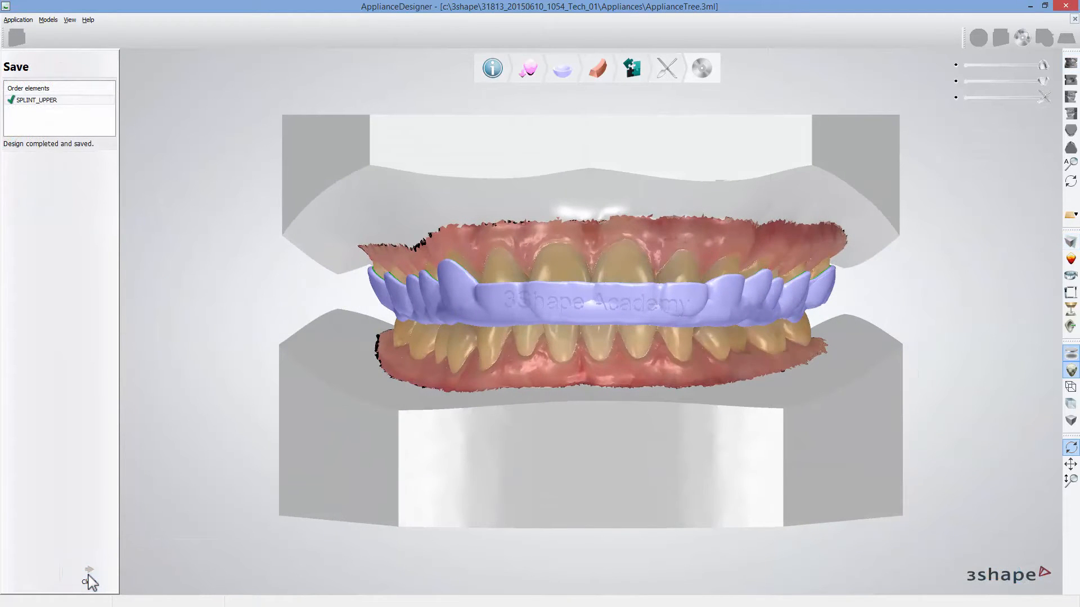
pyautogui.click(88, 581)
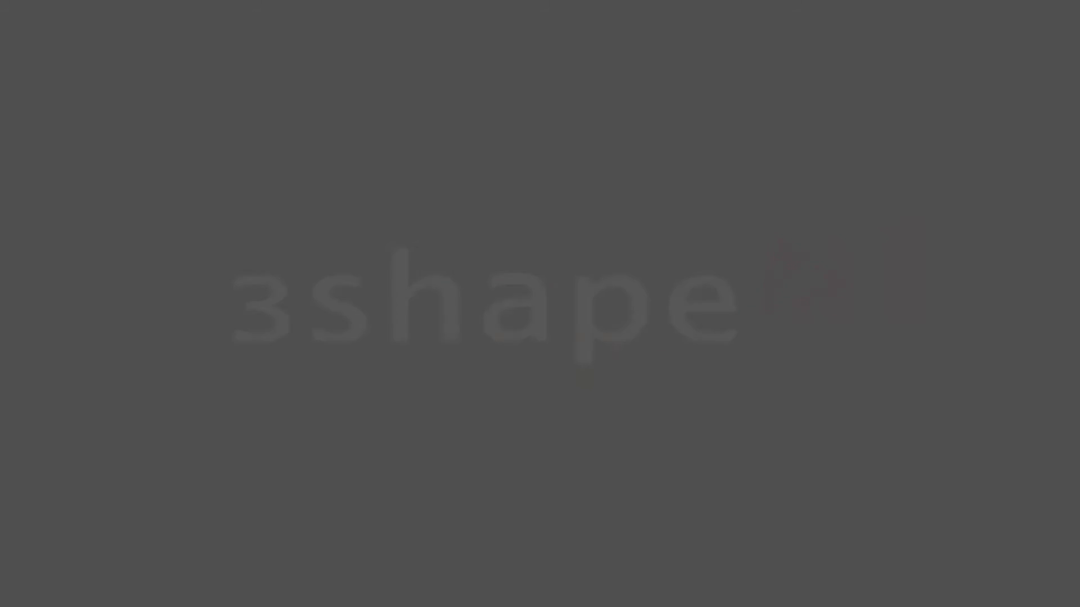